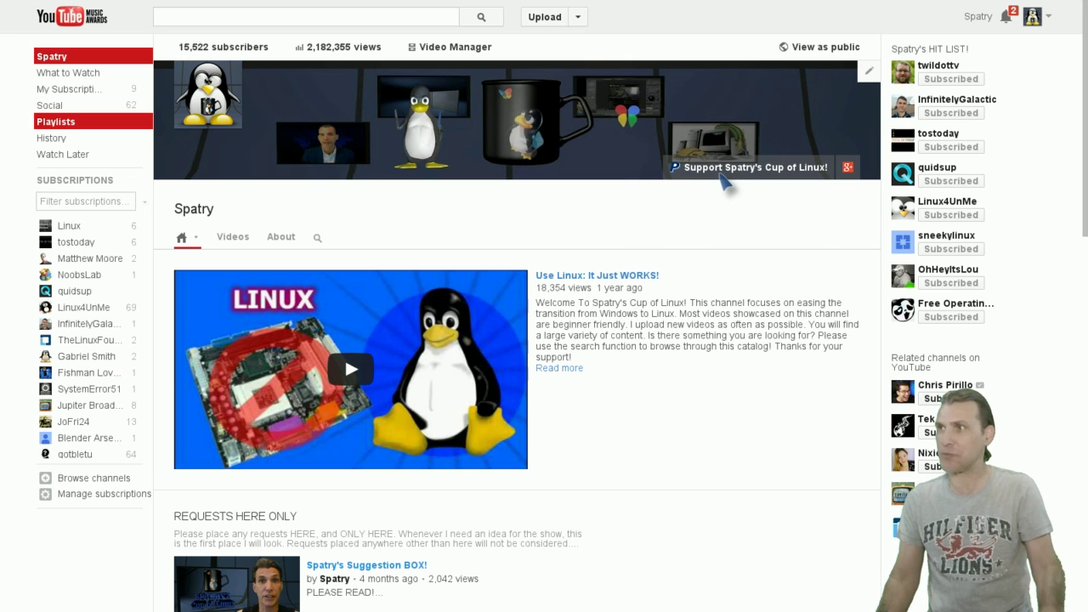
{"action": "scroll", "coordinate": [714, 454], "scroll_direction": "down", "scroll_amount": 3}
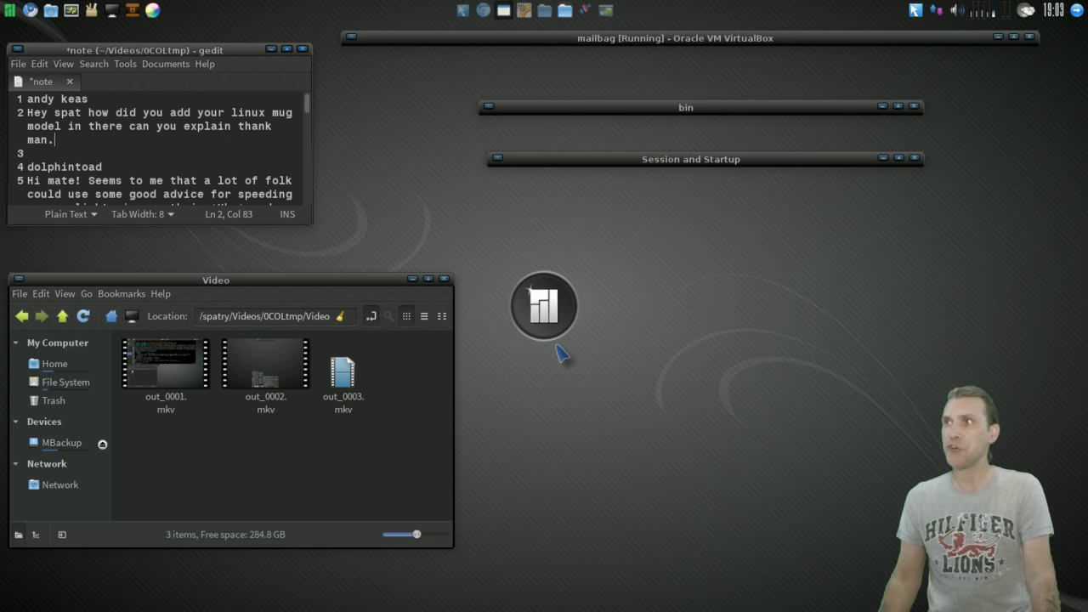
Switch to the workspace holding CompizConfig Settings Manager, unroll its window and open the Cube 3D Models plugin settings.
{"action": "key", "text": "ctrl+alt+Left"}
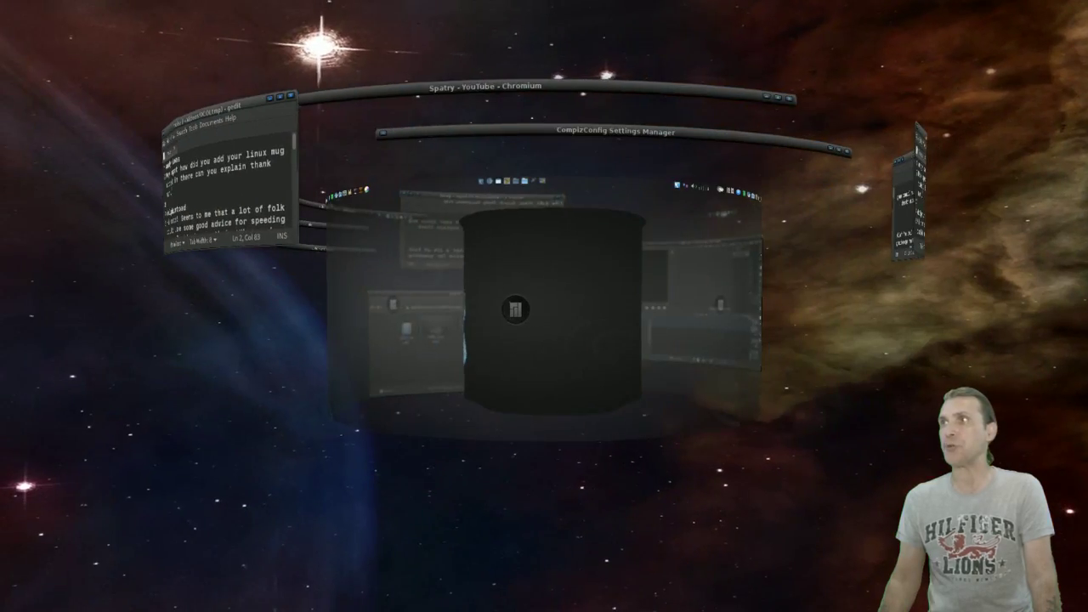
{"action": "double_click", "coordinate": [680, 68]}
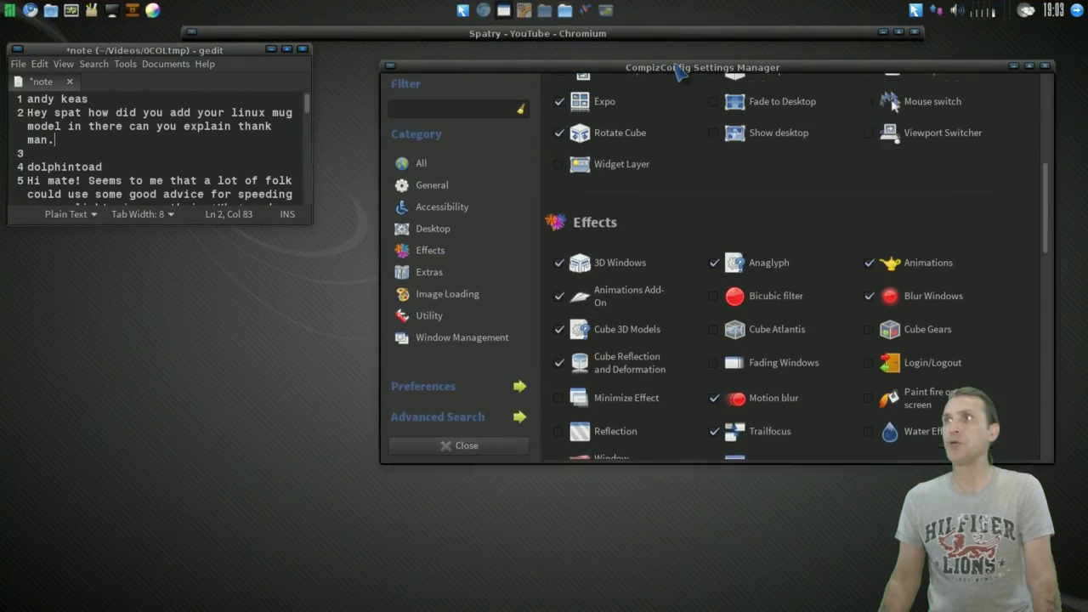
{"action": "scroll", "coordinate": [684, 152], "scroll_direction": "up", "scroll_amount": 8}
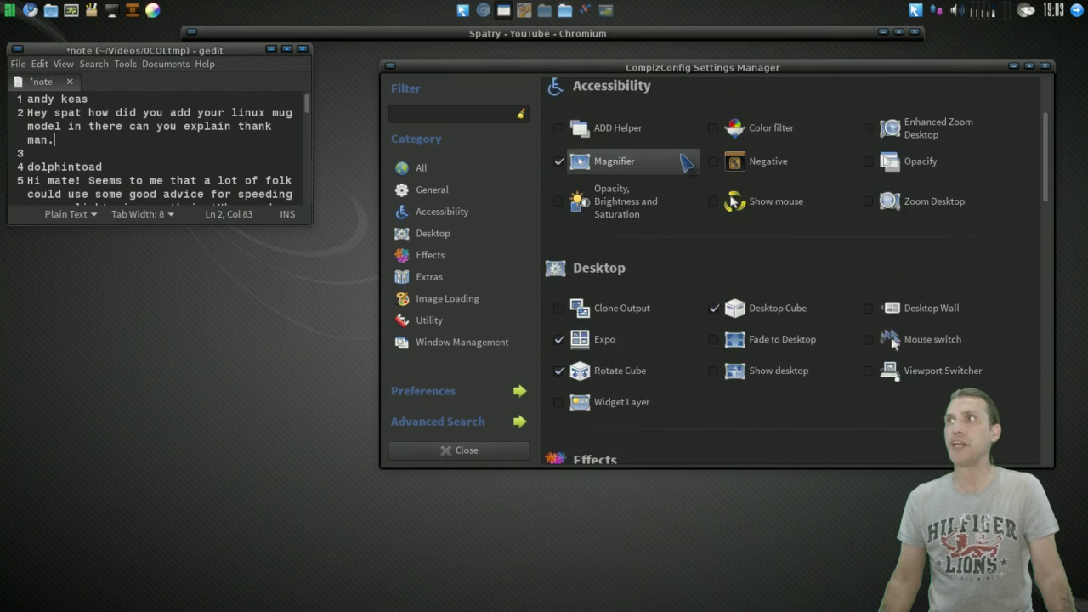
{"action": "scroll", "coordinate": [682, 151], "scroll_direction": "down", "scroll_amount": 8}
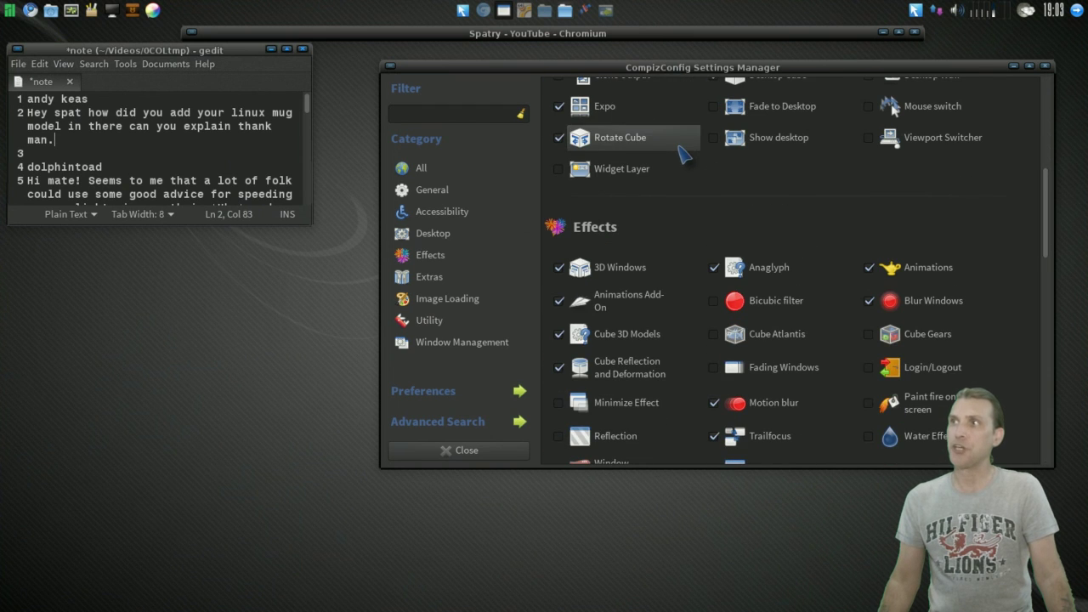
{"action": "left_click", "coordinate": [634, 337]}
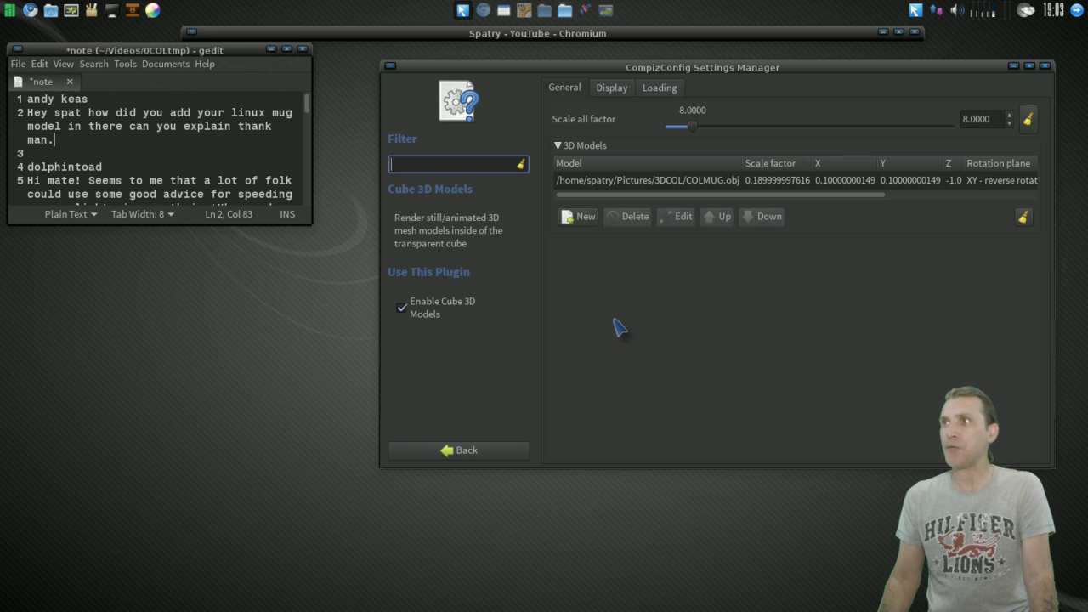
{"action": "left_click", "coordinate": [585, 218]}
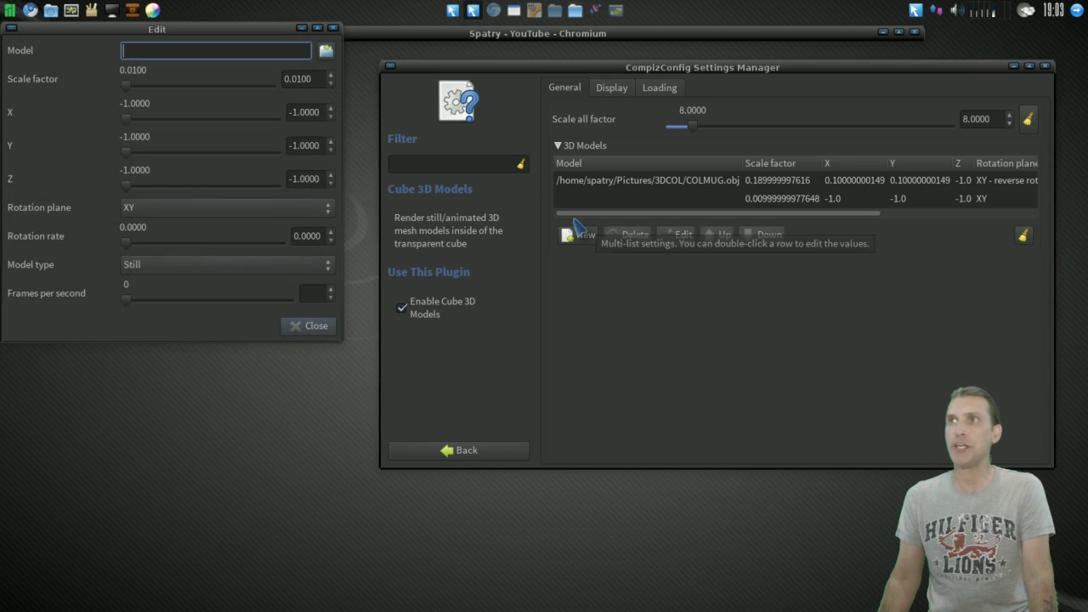
{"action": "scroll", "coordinate": [339, 28], "scroll_direction": "down", "scroll_amount": 2}
{"action": "left_click", "coordinate": [335, 29]}
{"action": "left_click", "coordinate": [595, 186]}
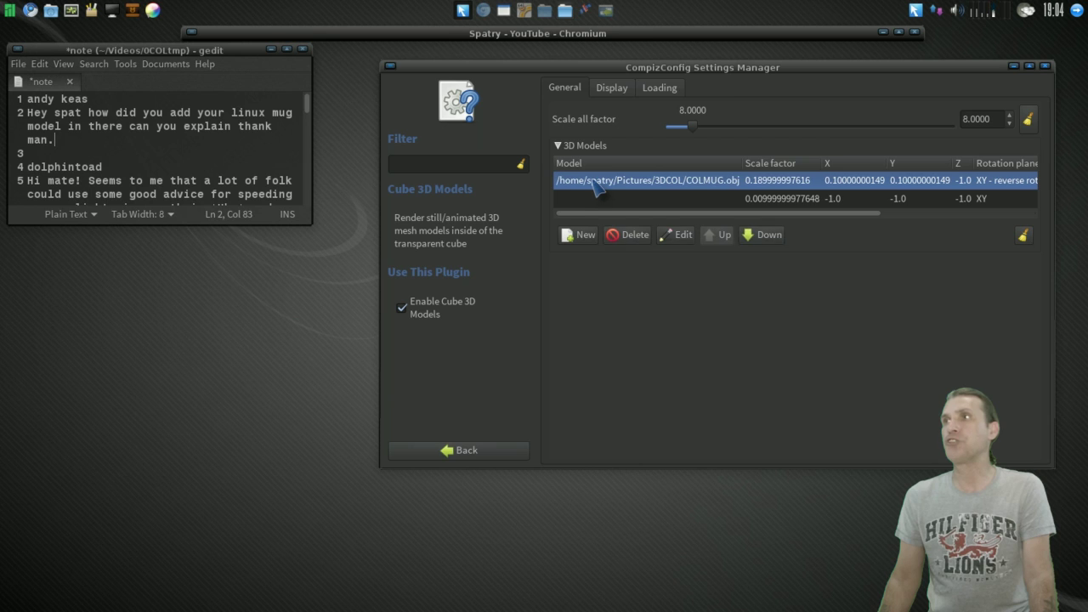
{"action": "left_click", "coordinate": [725, 201]}
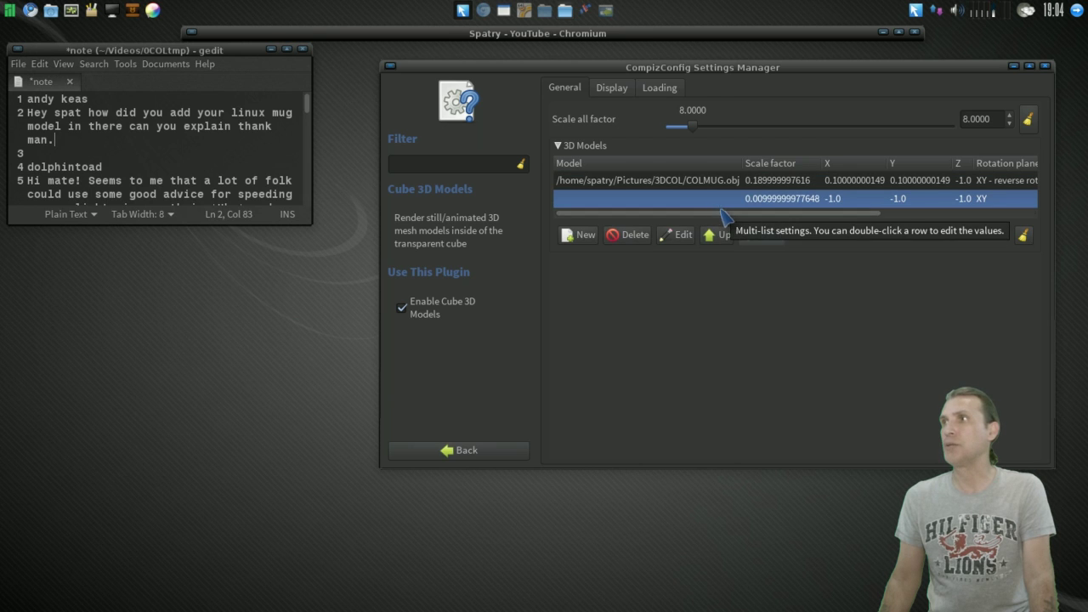
{"action": "left_click", "coordinate": [629, 235]}
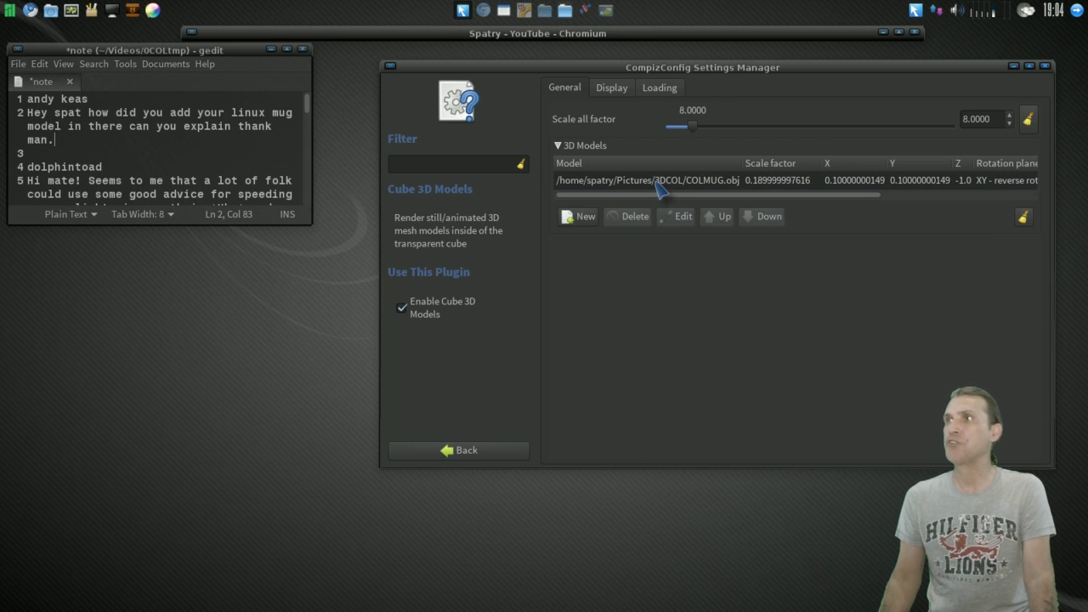
Open the COLMUG.obj model entry for editing and review the available model types.
{"action": "left_click", "coordinate": [660, 182]}
{"action": "left_click", "coordinate": [679, 218]}
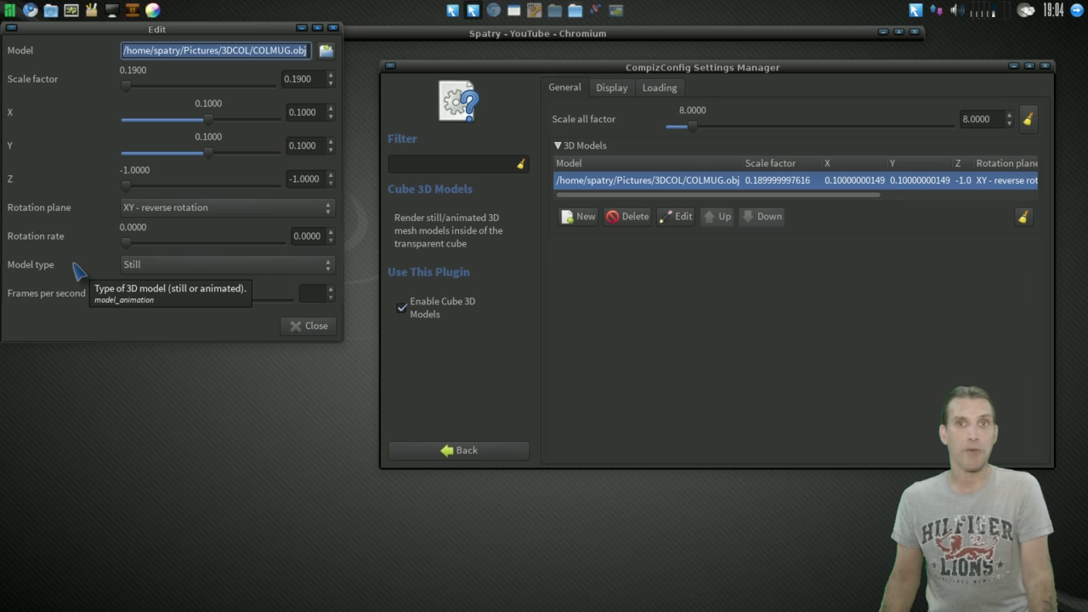
{"action": "left_click", "coordinate": [143, 267]}
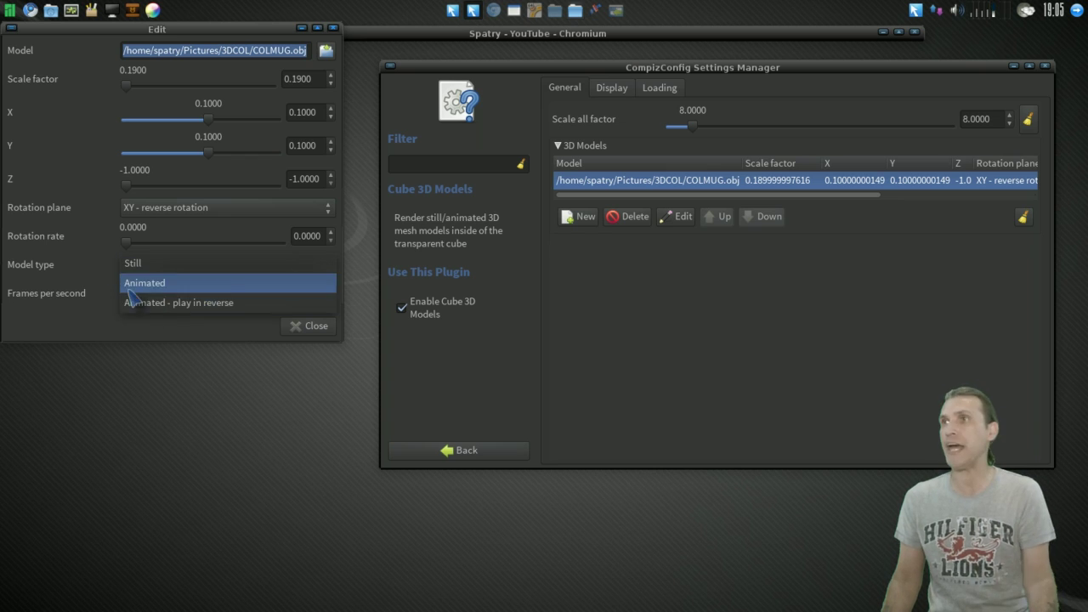
{"action": "left_click", "coordinate": [83, 277]}
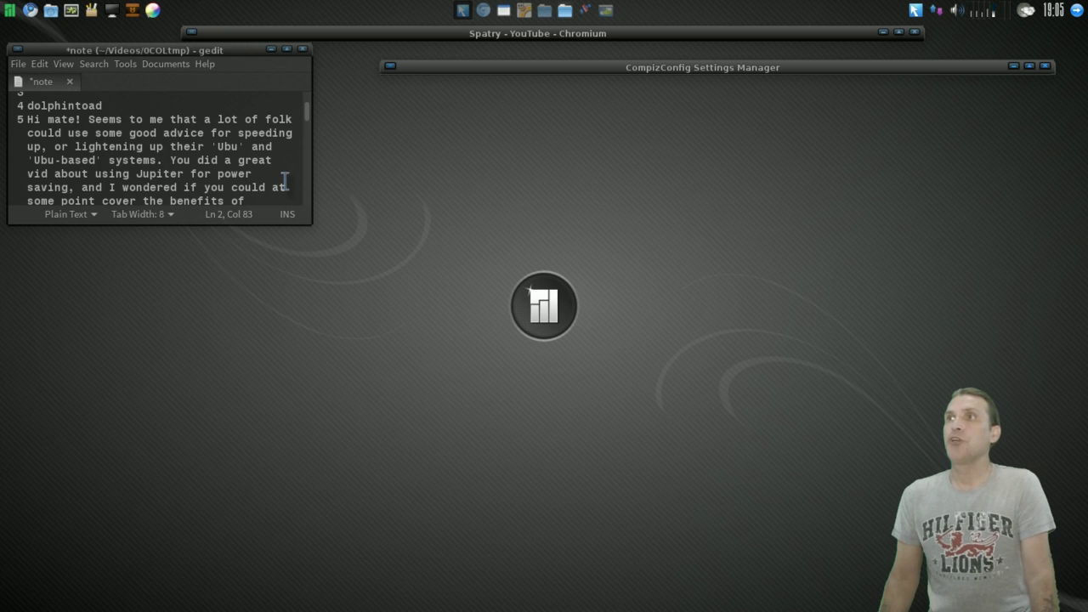
Read the note's question about speeding up Ubuntu-based systems and examine the application autostart list in Session and Startup.
{"action": "scroll", "coordinate": [288, 174], "scroll_direction": "down", "scroll_amount": 1}
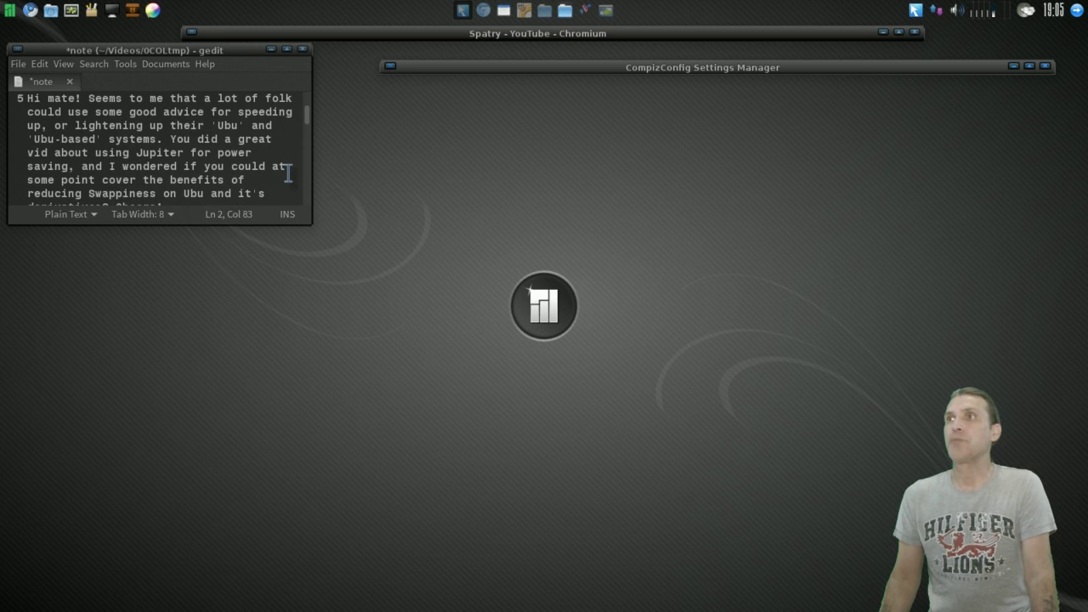
{"action": "scroll", "coordinate": [280, 180], "scroll_direction": "down", "scroll_amount": 1}
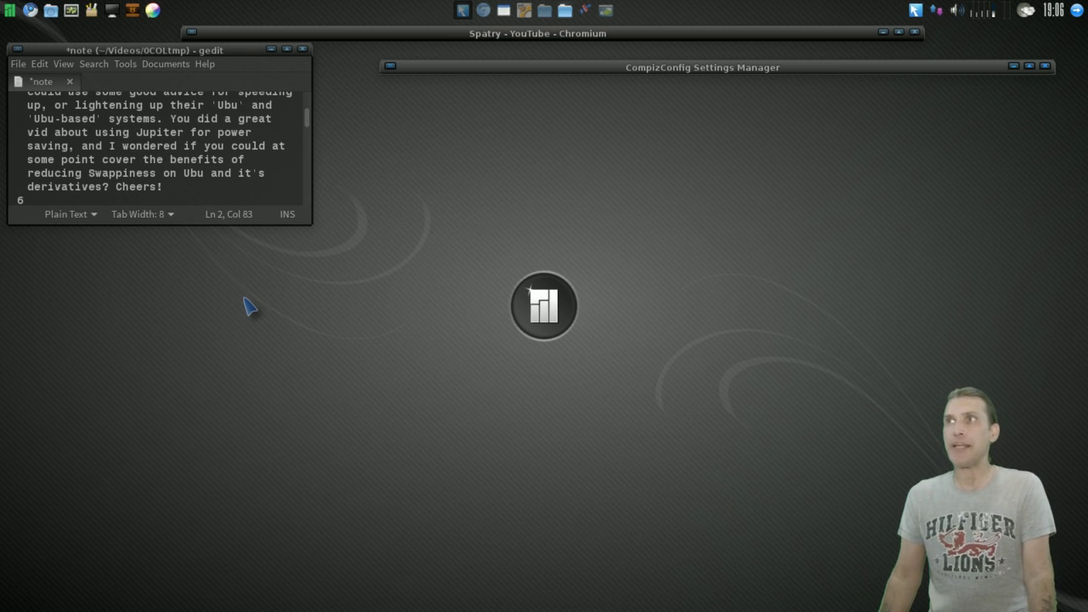
{"action": "mouse_move", "coordinate": [250, 307]}
{"action": "left_mouse_down"}
{"action": "mouse_move", "coordinate": [272, 391]}
{"action": "mouse_move", "coordinate": [246, 299]}
{"action": "left_mouse_up"}
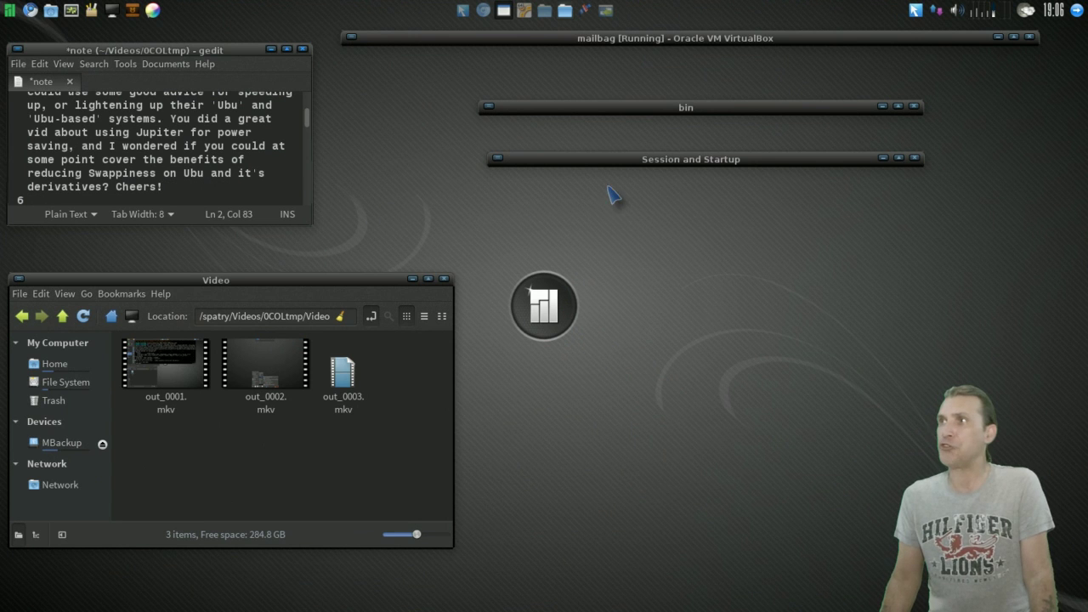
{"action": "double_click", "coordinate": [617, 162]}
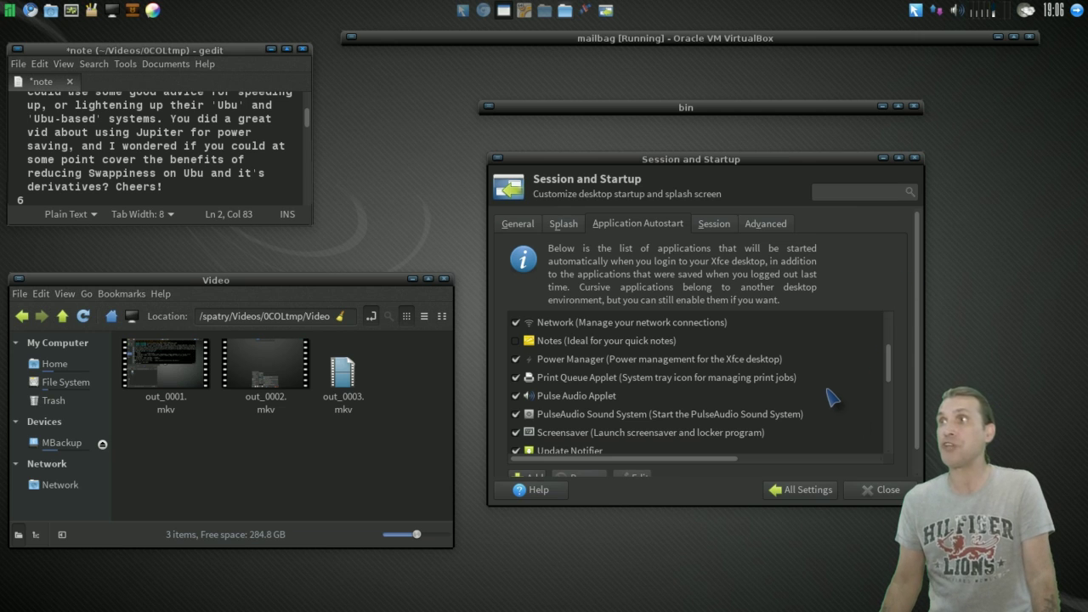
{"action": "scroll", "coordinate": [832, 398], "scroll_direction": "up", "scroll_amount": 2}
{"action": "scroll", "coordinate": [831, 397], "scroll_direction": "up", "scroll_amount": 1}
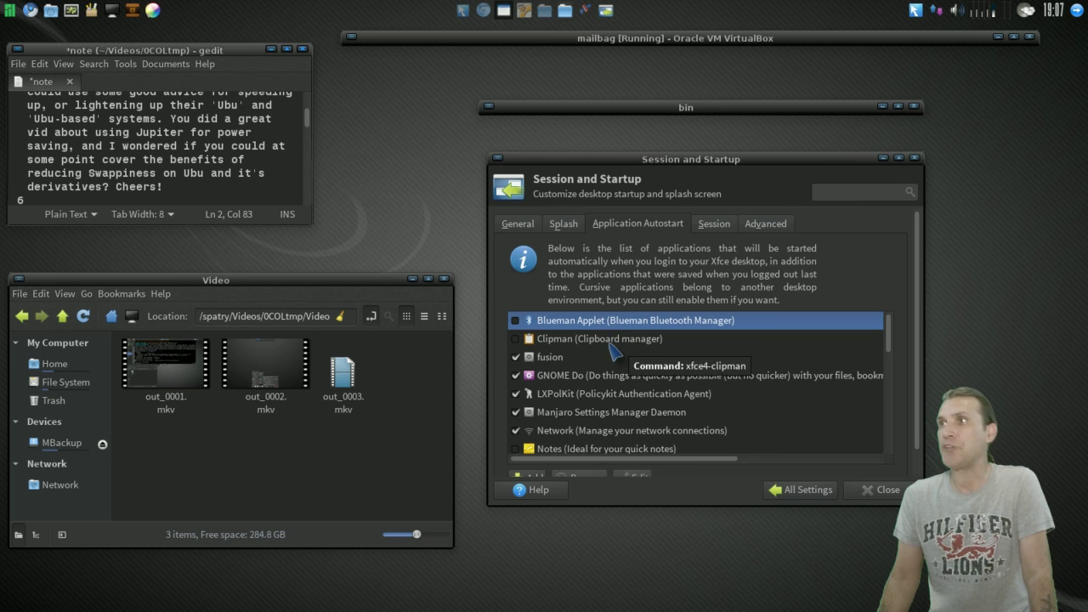
{"action": "scroll", "coordinate": [633, 361], "scroll_direction": "down", "scroll_amount": 2}
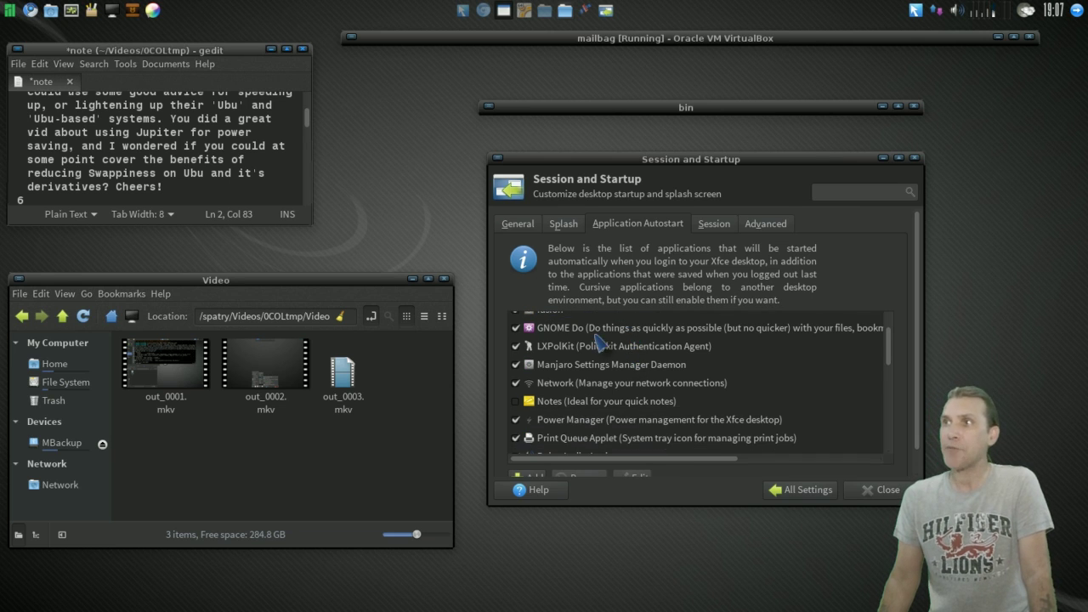
{"action": "scroll", "coordinate": [645, 375], "scroll_direction": "down", "scroll_amount": 15}
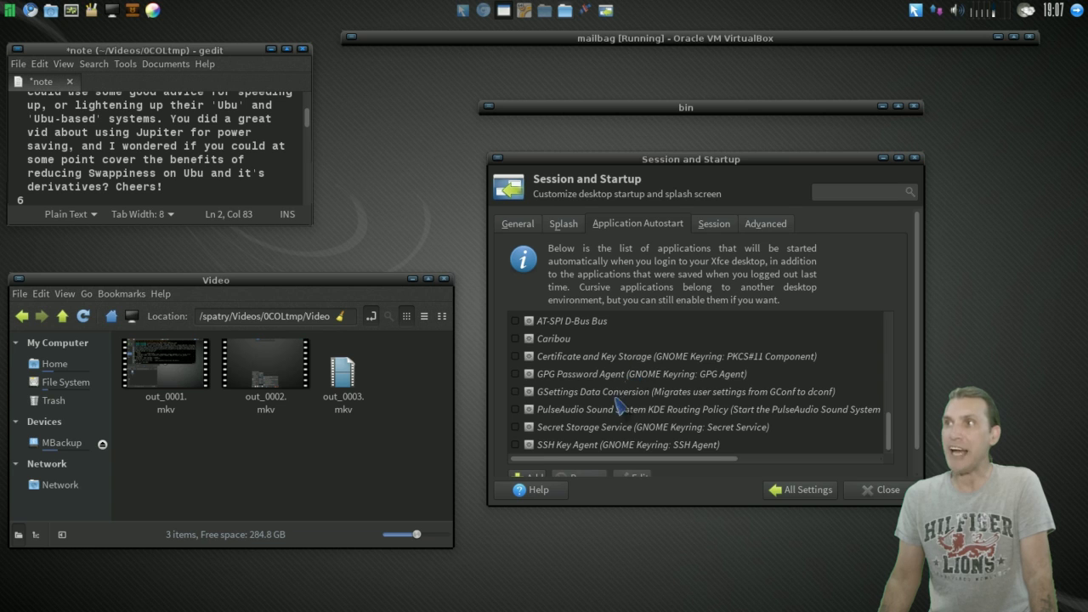
{"action": "scroll", "coordinate": [605, 437], "scroll_direction": "down", "scroll_amount": 4}
{"action": "scroll", "coordinate": [605, 435], "scroll_direction": "up", "scroll_amount": 6}
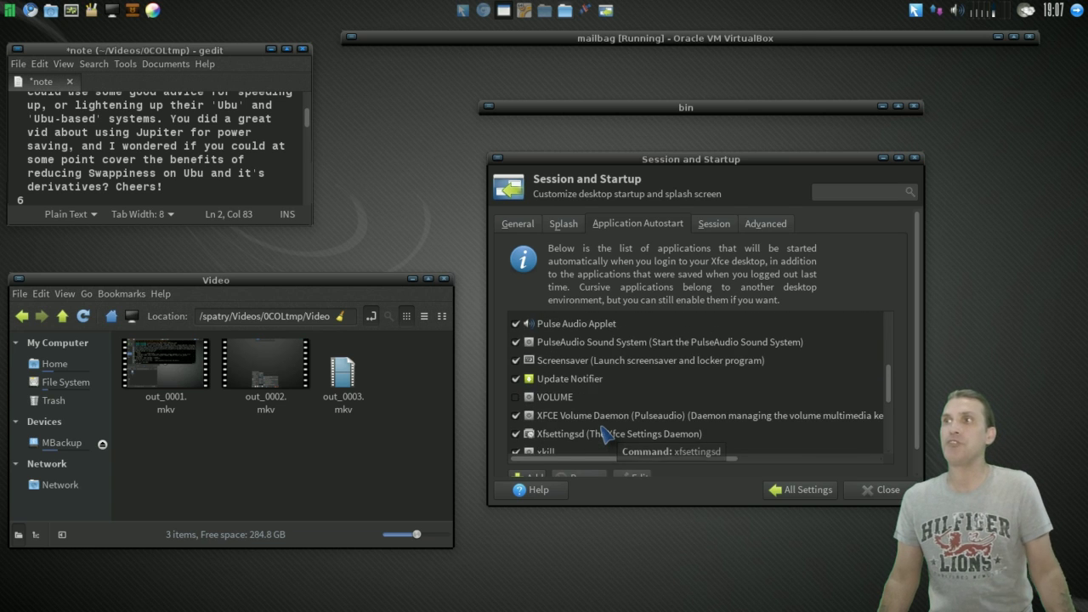
{"action": "scroll", "coordinate": [605, 433], "scroll_direction": "down", "scroll_amount": 8}
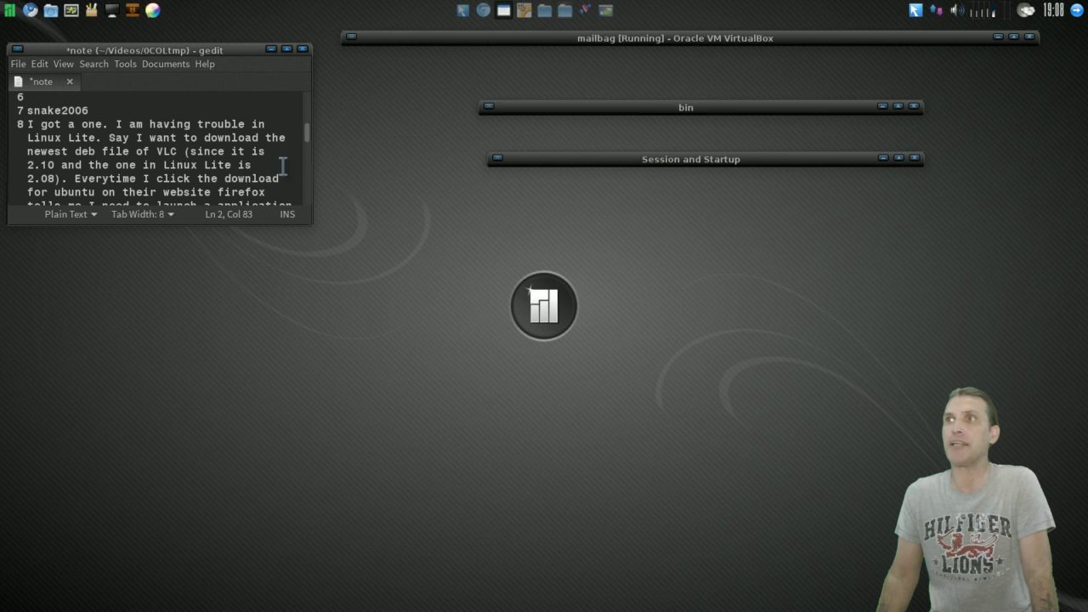
Read through the note's question about opening apt and magnet links from Firefox with GDebi and Deluge.
{"action": "scroll", "coordinate": [283, 166], "scroll_direction": "down", "scroll_amount": 1}
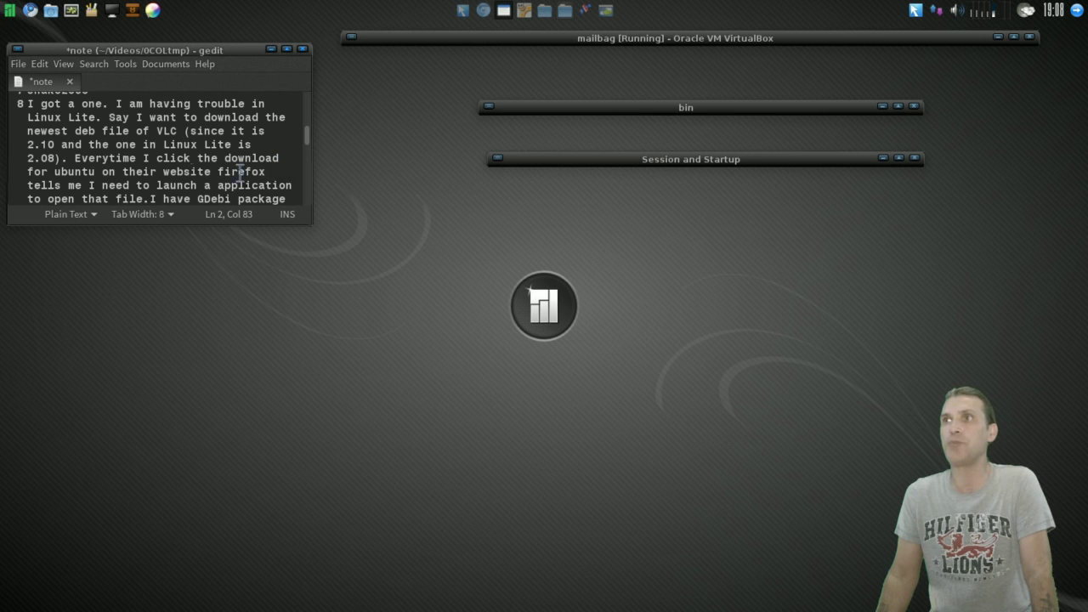
{"action": "scroll", "coordinate": [290, 175], "scroll_direction": "down", "scroll_amount": 1}
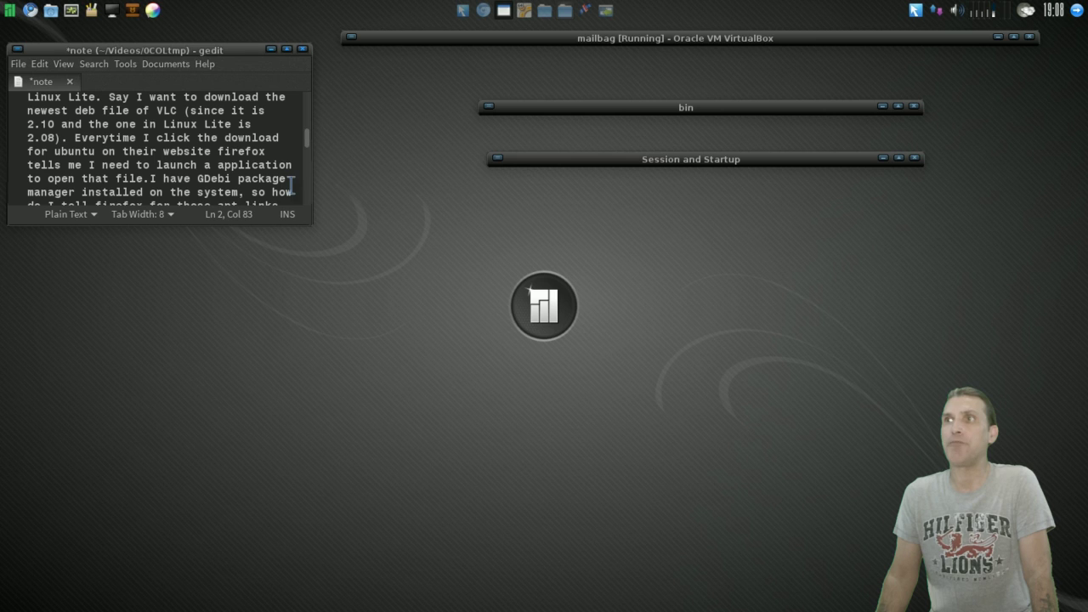
{"action": "scroll", "coordinate": [290, 184], "scroll_direction": "down", "scroll_amount": 1}
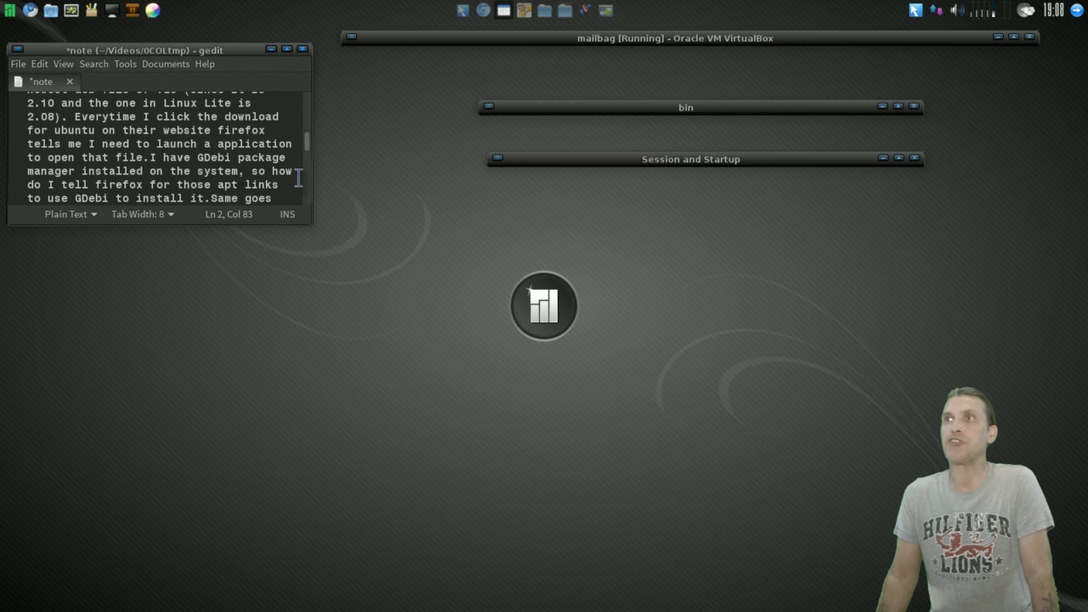
{"action": "scroll", "coordinate": [299, 177], "scroll_direction": "down", "scroll_amount": 1}
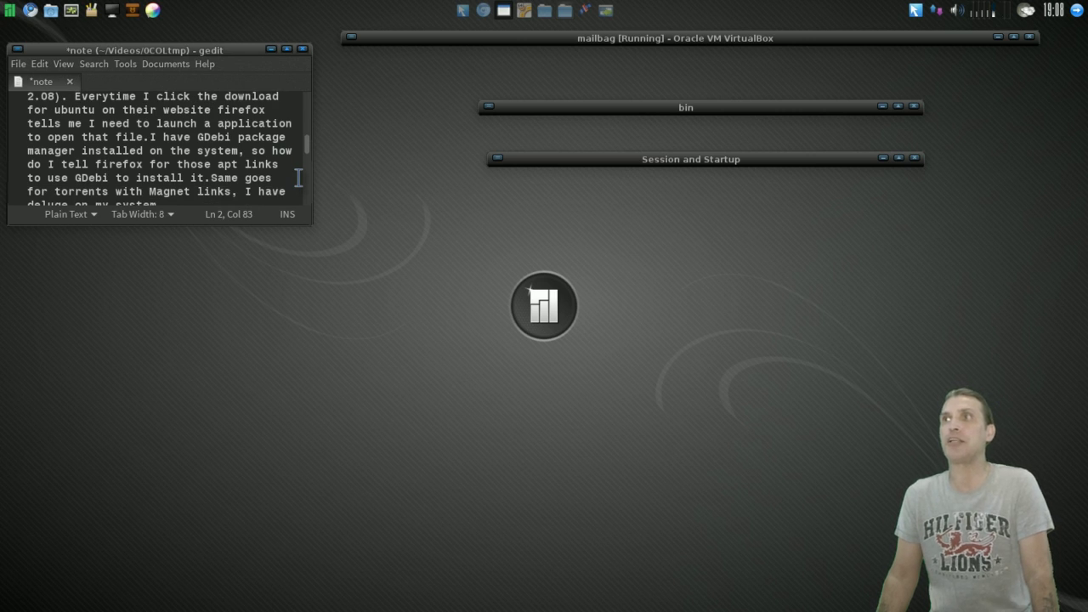
{"action": "scroll", "coordinate": [299, 177], "scroll_direction": "down", "scroll_amount": 1}
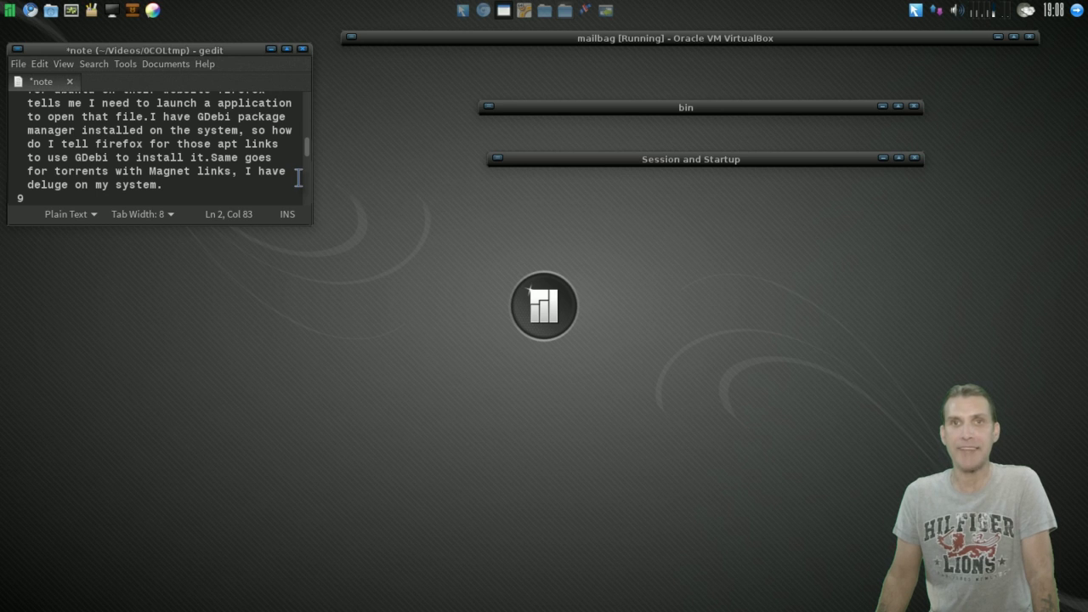
Unroll the /bin folder window, search for "del" and select the deluge-gtk executable.
{"action": "double_click", "coordinate": [594, 111]}
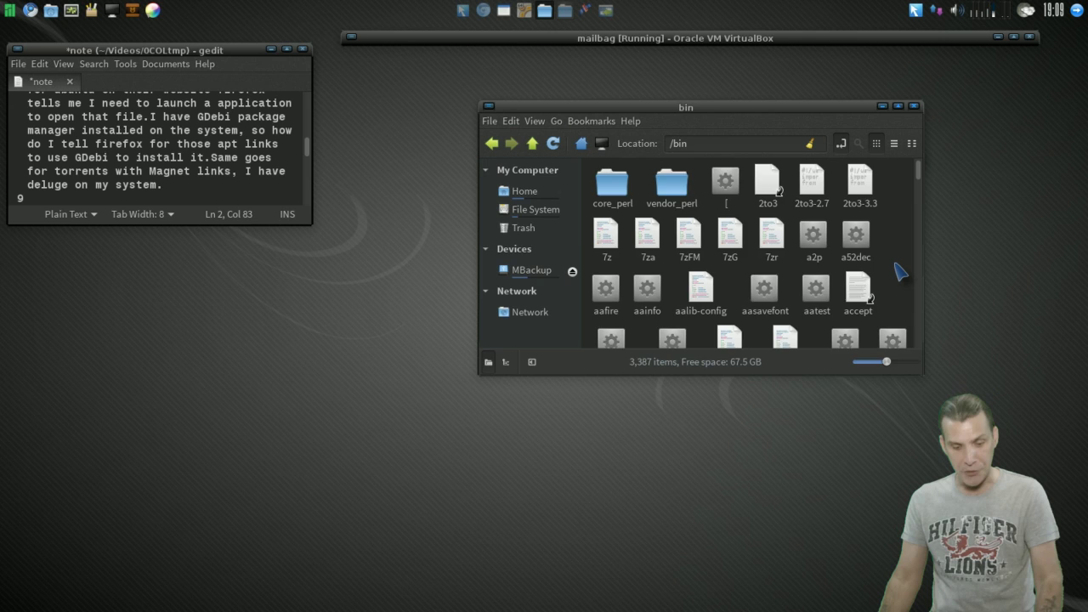
{"action": "type", "text": "del"}
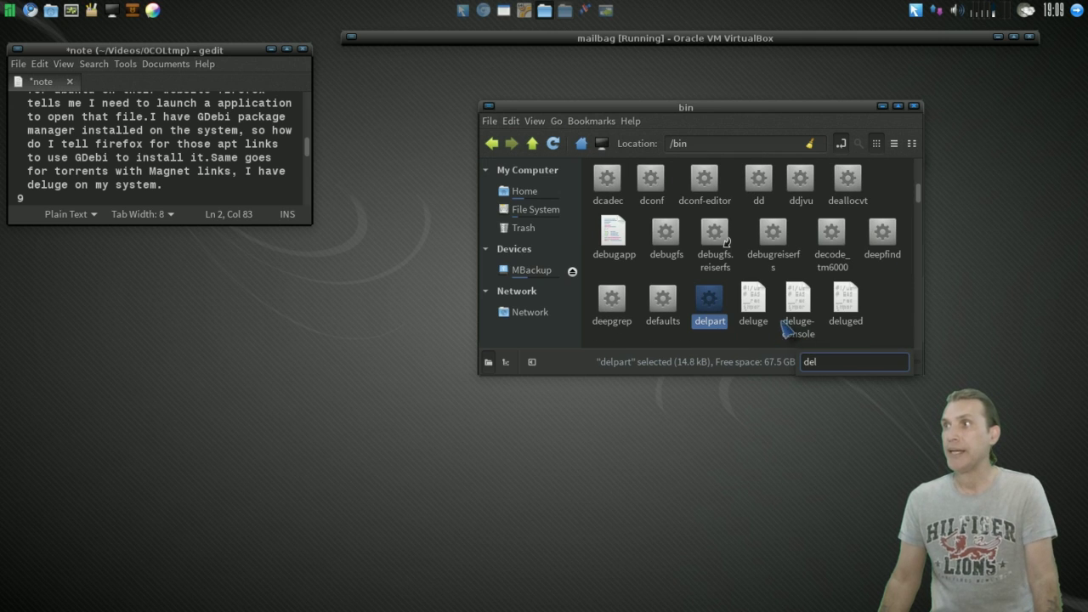
{"action": "key", "text": "Down"}
{"action": "key", "text": "Down"}
{"action": "key", "text": "Down"}
{"action": "key", "text": "Down"}
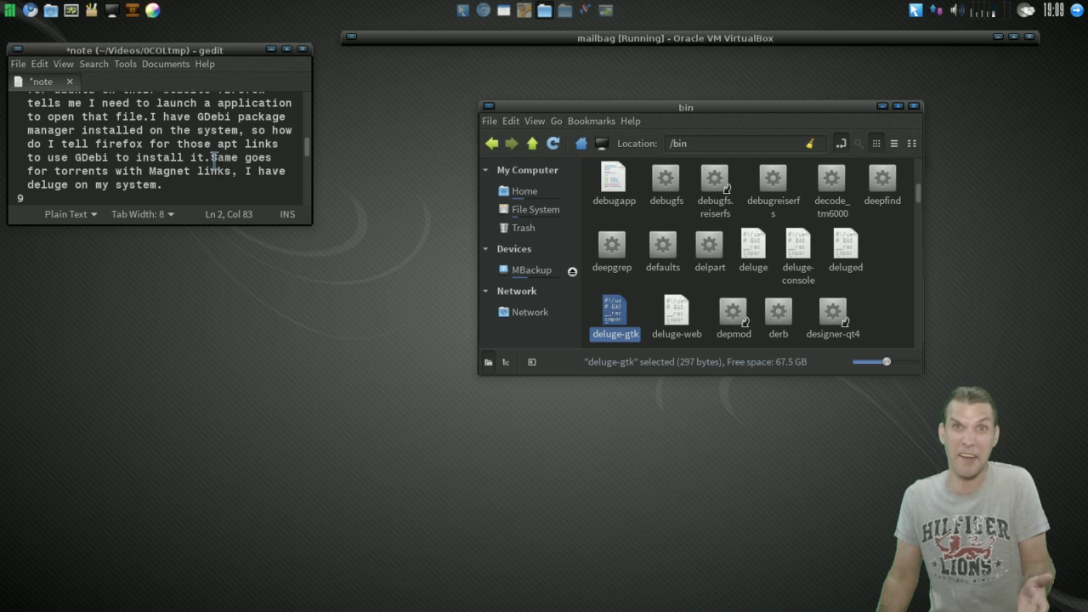
Switch to the mailbag virtual machine, continue the SparkyLinux Installer to partitioning and choose the sda drive.
{"action": "scroll", "coordinate": [213, 159], "scroll_direction": "down", "scroll_amount": 3}
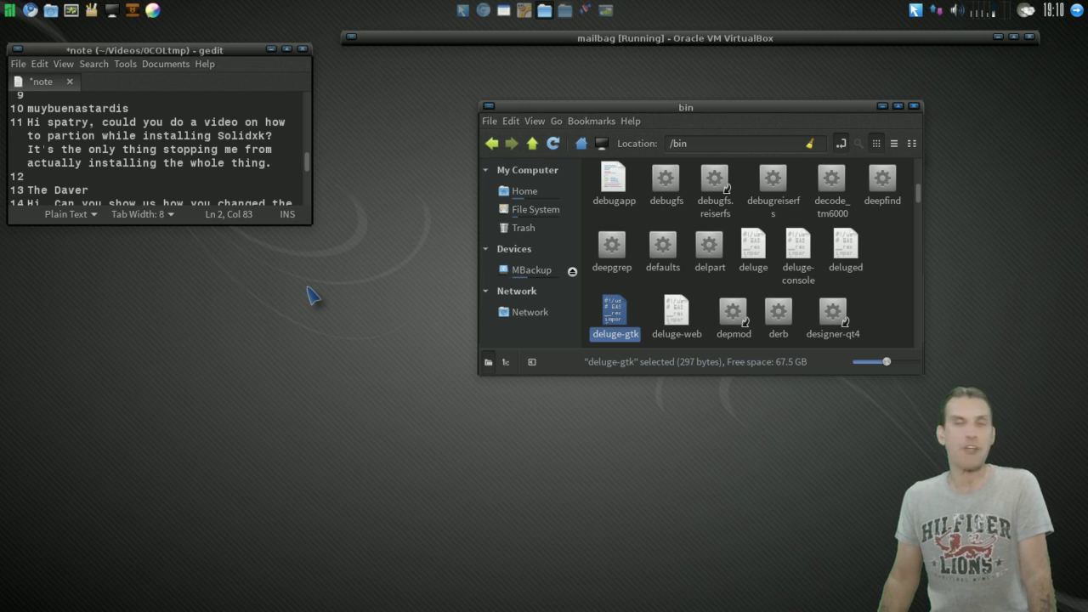
{"action": "double_click", "coordinate": [569, 40]}
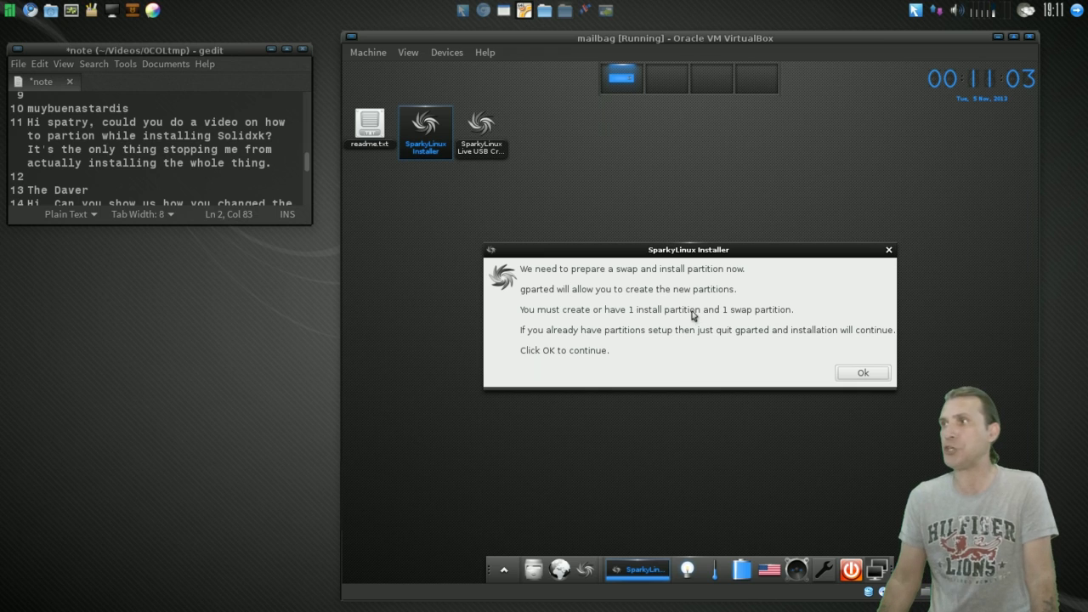
{"action": "left_click", "coordinate": [865, 376]}
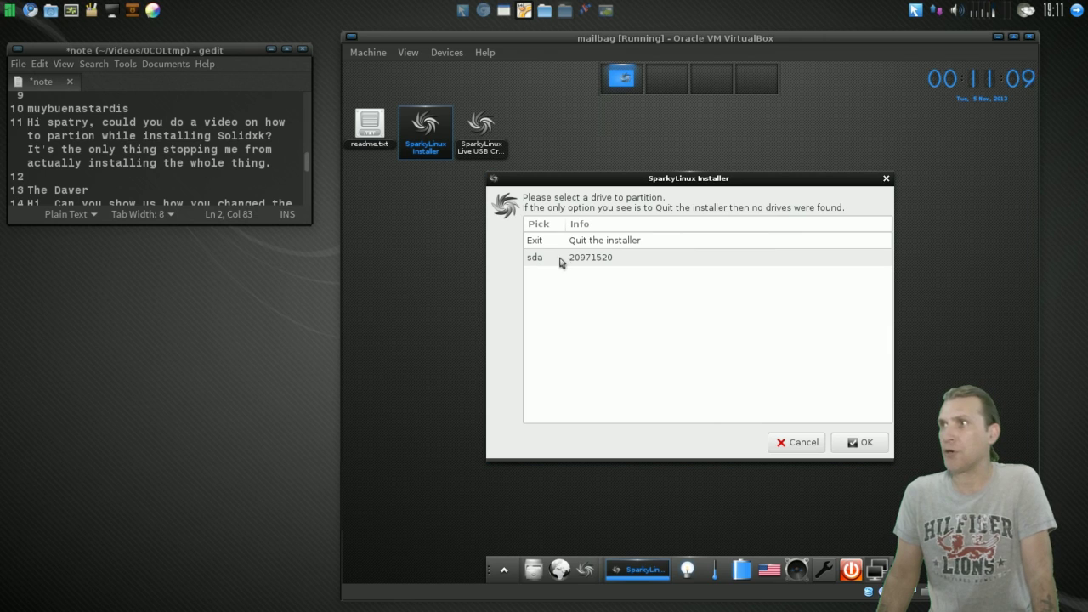
{"action": "left_click", "coordinate": [583, 263]}
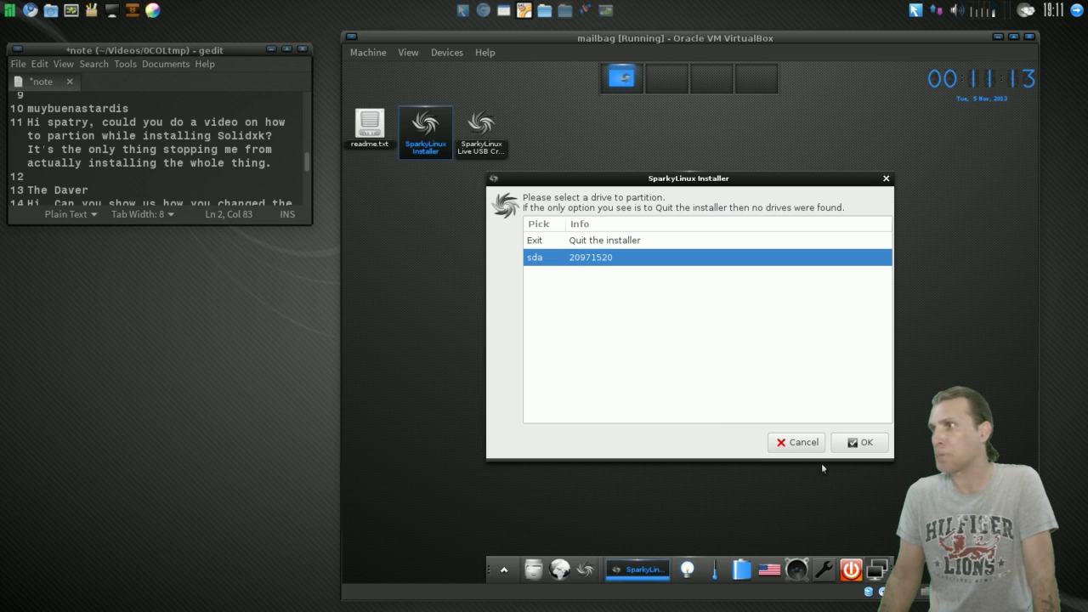
{"action": "left_click", "coordinate": [863, 449]}
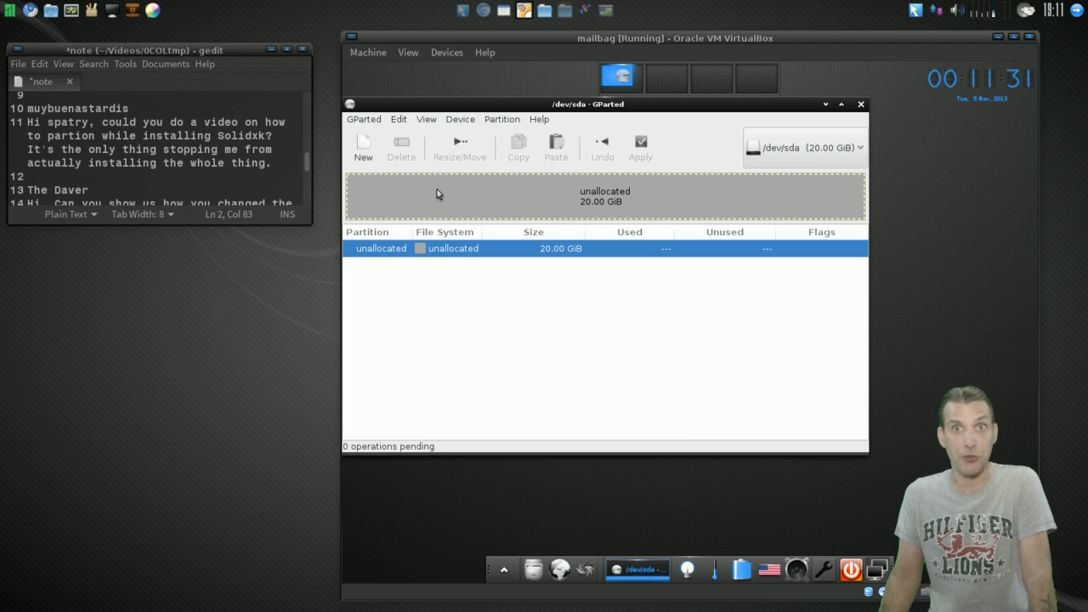
Create a default MS-DOS partition table on the /dev/sda disk.
{"action": "left_click", "coordinate": [458, 121]}
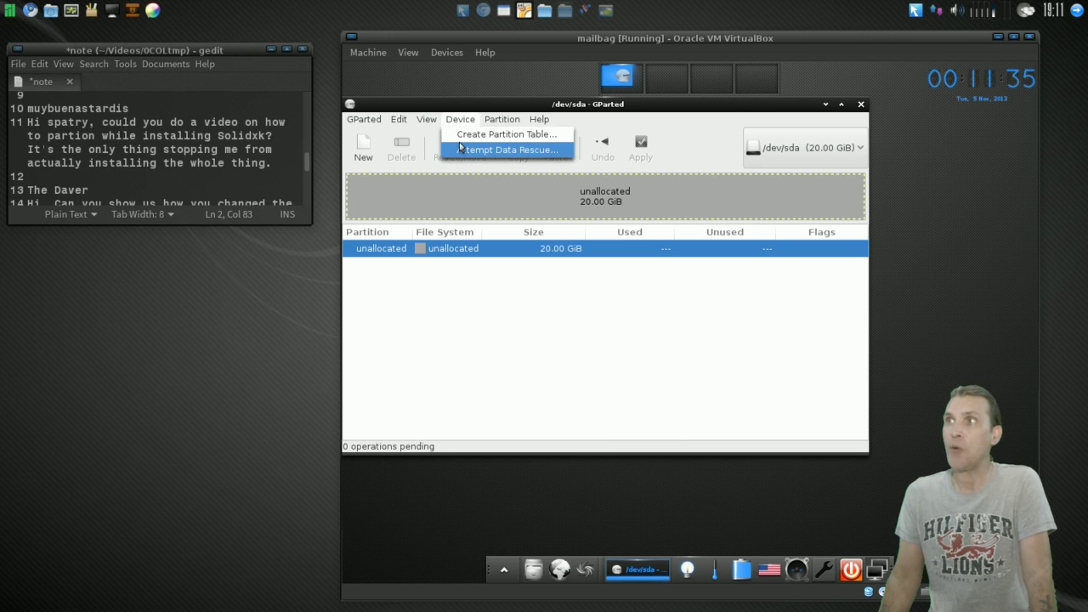
{"action": "left_click", "coordinate": [503, 134]}
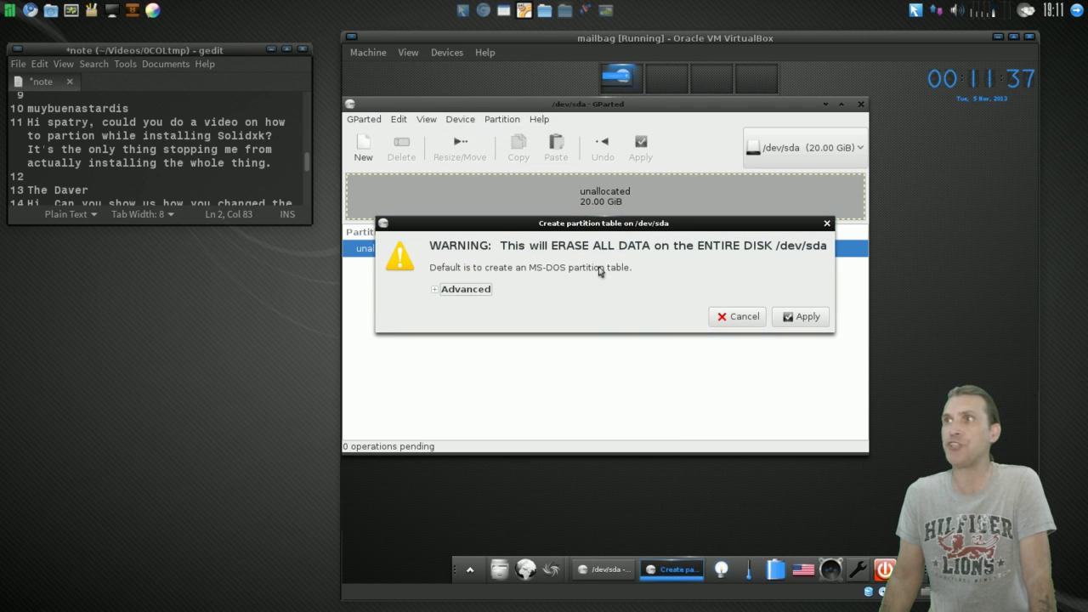
{"action": "left_click", "coordinate": [791, 318]}
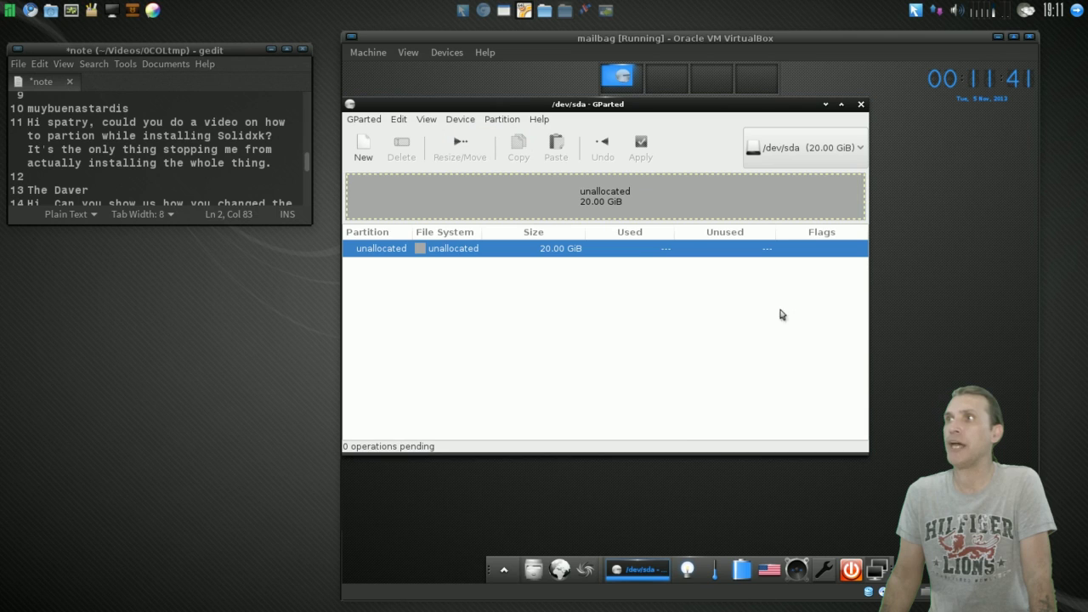
Add a new primary ext4 partition of about 16835 MiB at the start of the unallocated space on /dev/sda.
{"action": "left_click", "coordinate": [501, 120]}
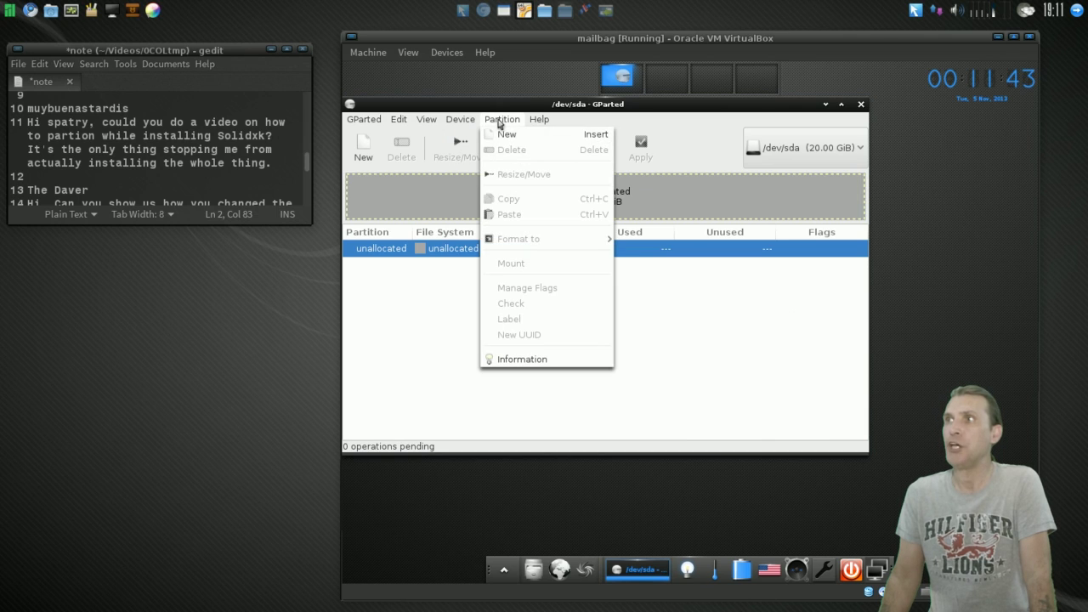
{"action": "left_click", "coordinate": [502, 136]}
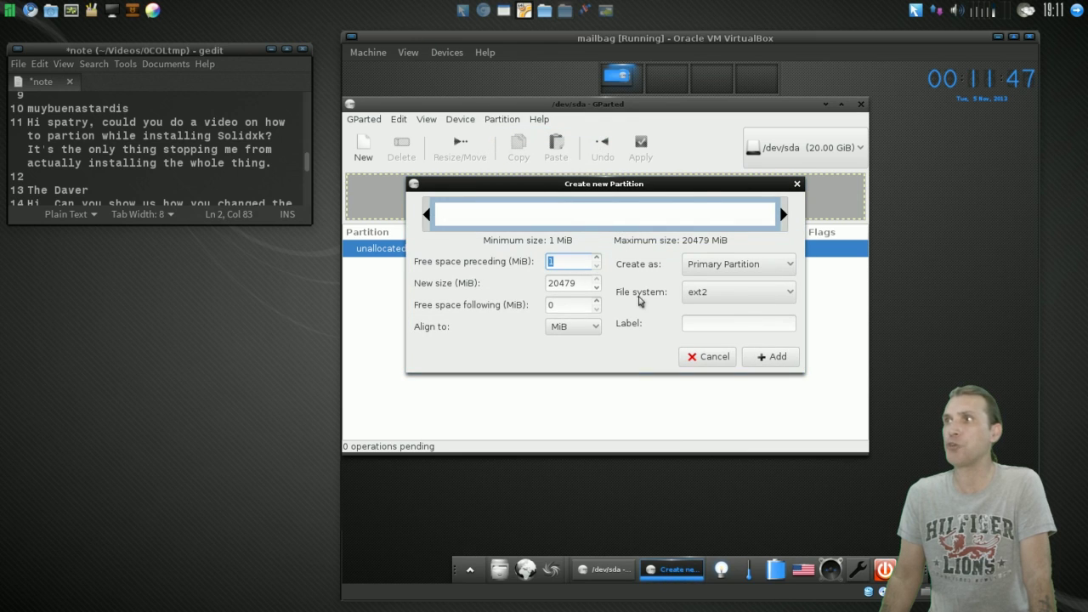
{"action": "left_click", "coordinate": [716, 294]}
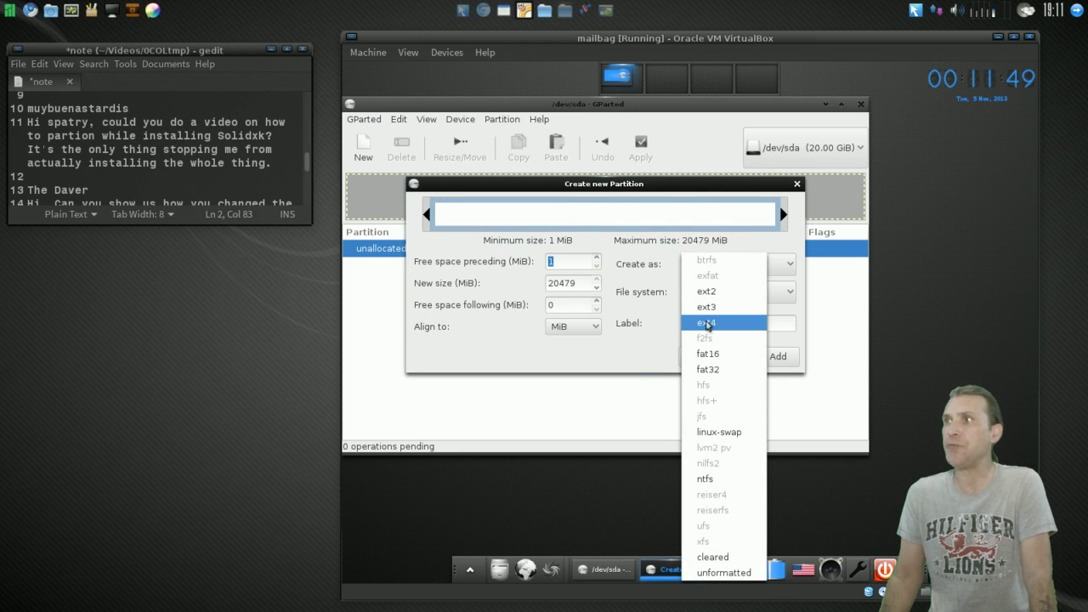
{"action": "left_click", "coordinate": [709, 316]}
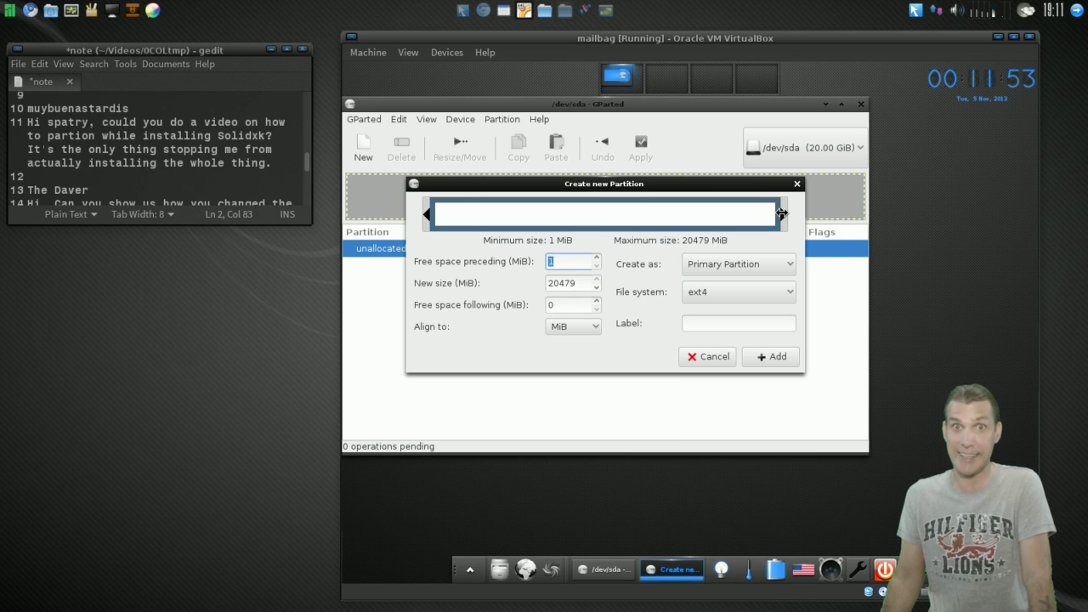
{"action": "left_click_drag", "start_coordinate": [781, 212], "coordinate": [720, 214]}
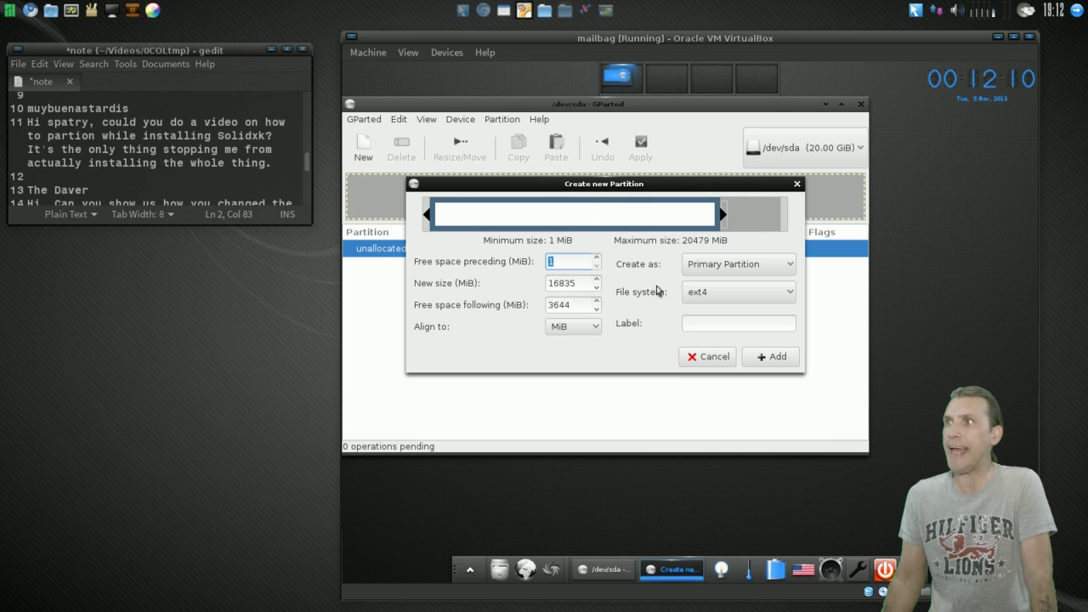
{"action": "left_click", "coordinate": [768, 359]}
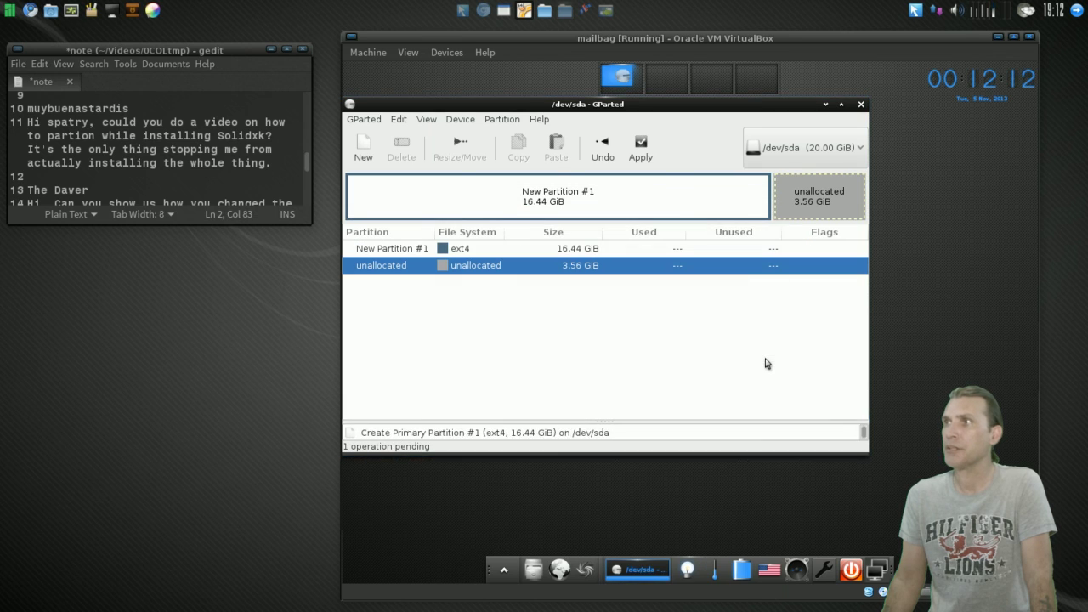
Add a primary linux-swap partition that fills the remaining unallocated space on /dev/sda.
{"action": "right_click", "coordinate": [798, 197]}
{"action": "left_click", "coordinate": [814, 207]}
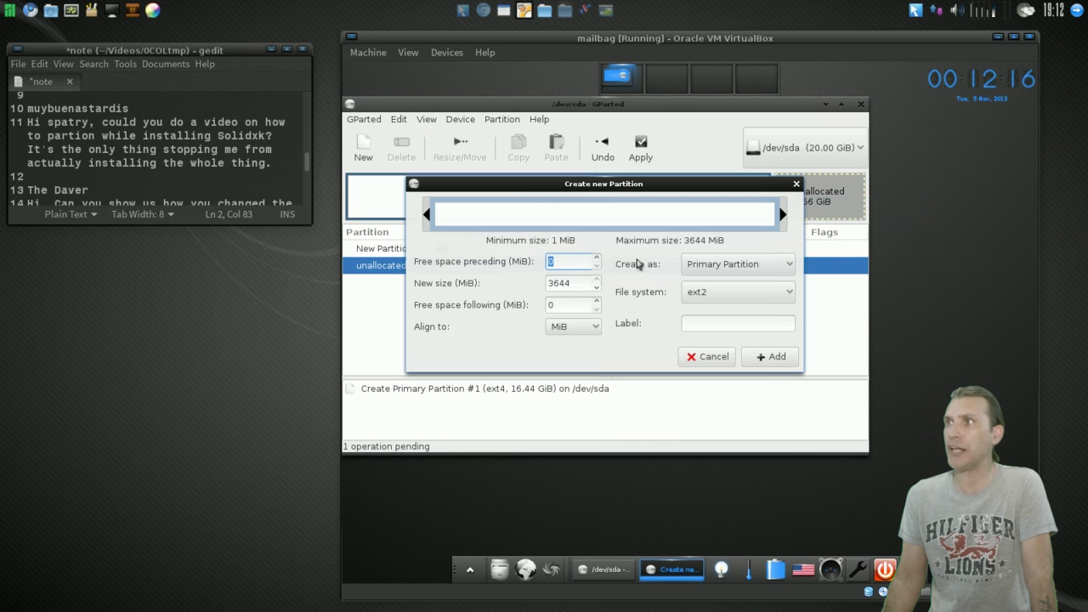
{"action": "left_click", "coordinate": [713, 274]}
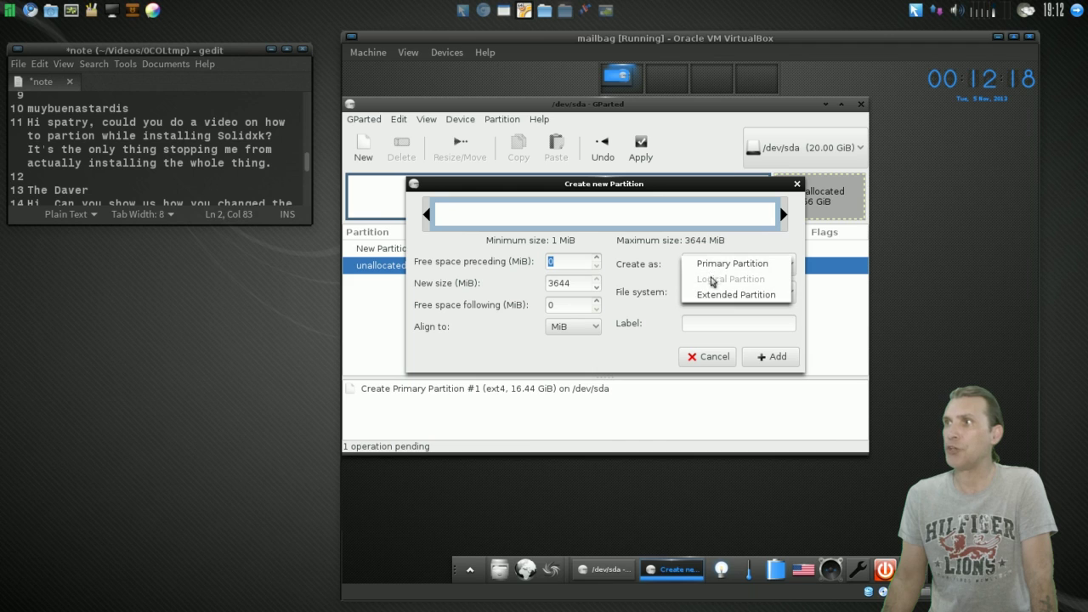
{"action": "left_click", "coordinate": [720, 266]}
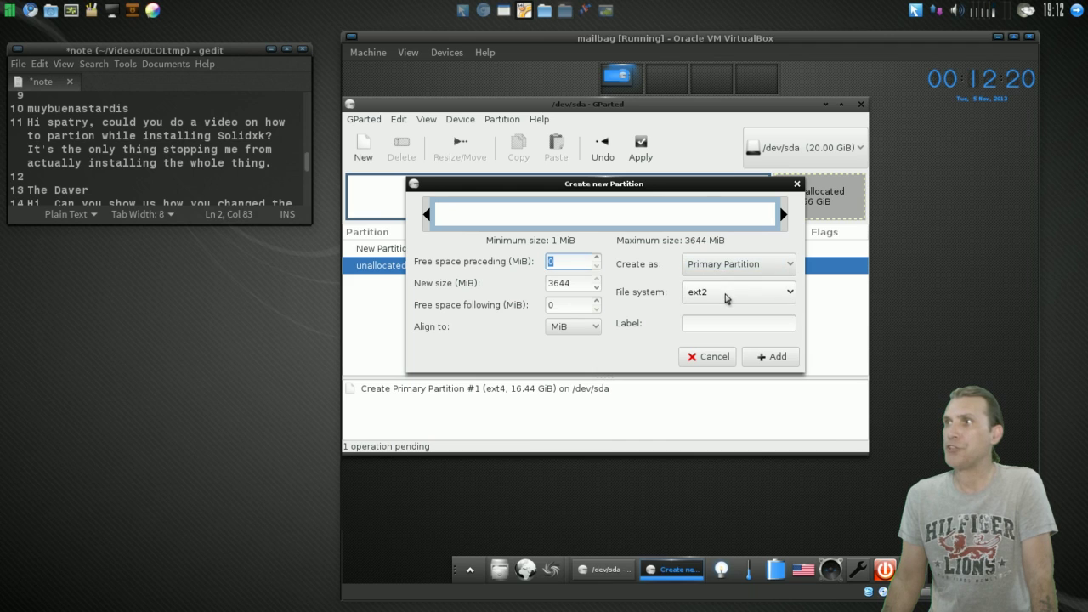
{"action": "left_click", "coordinate": [722, 291]}
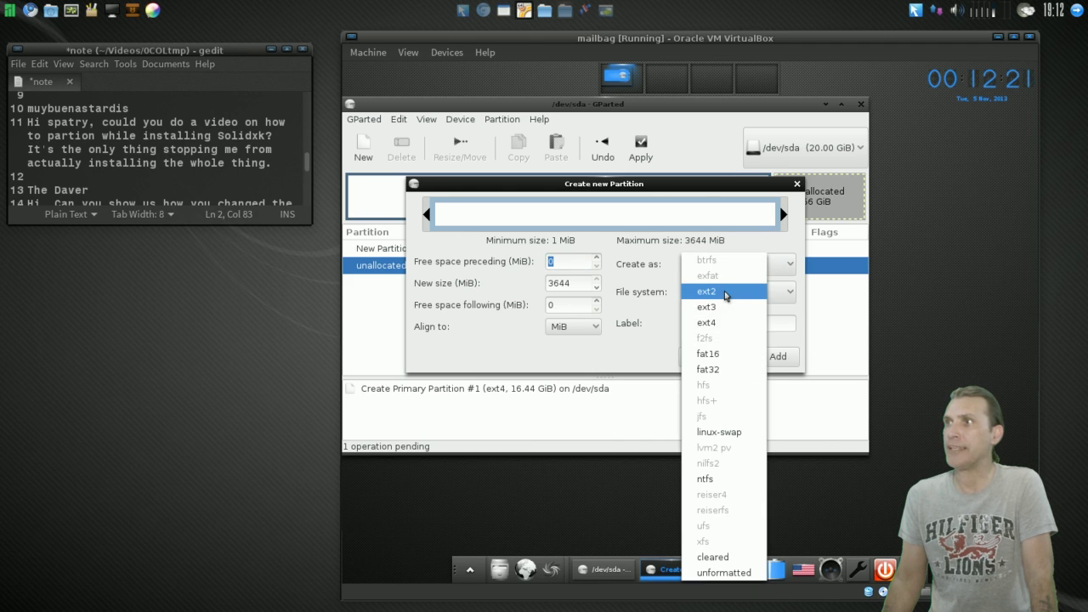
{"action": "left_click", "coordinate": [723, 432]}
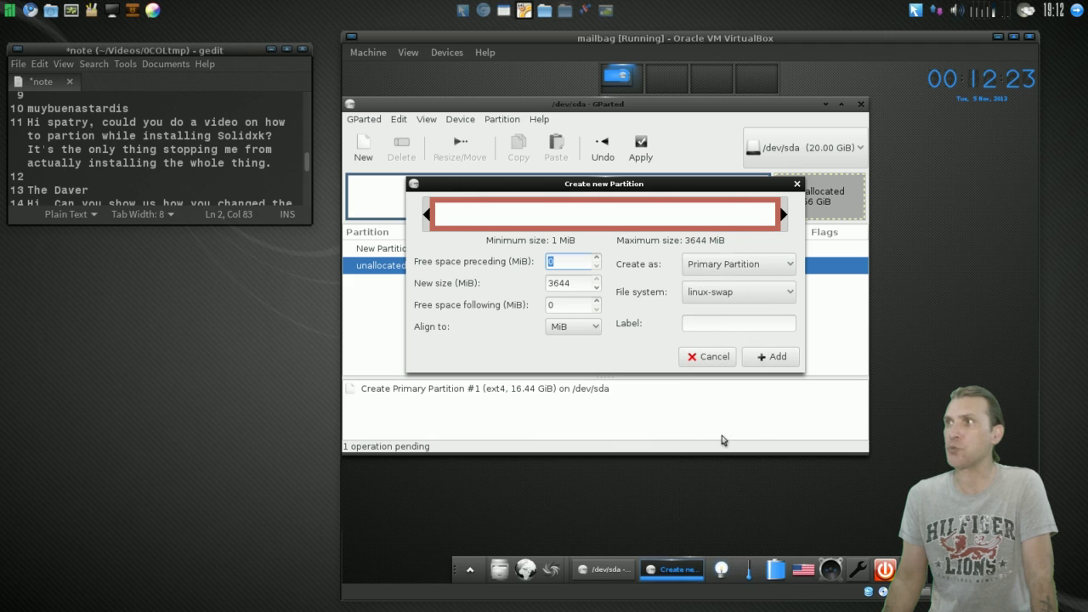
{"action": "left_click", "coordinate": [772, 357]}
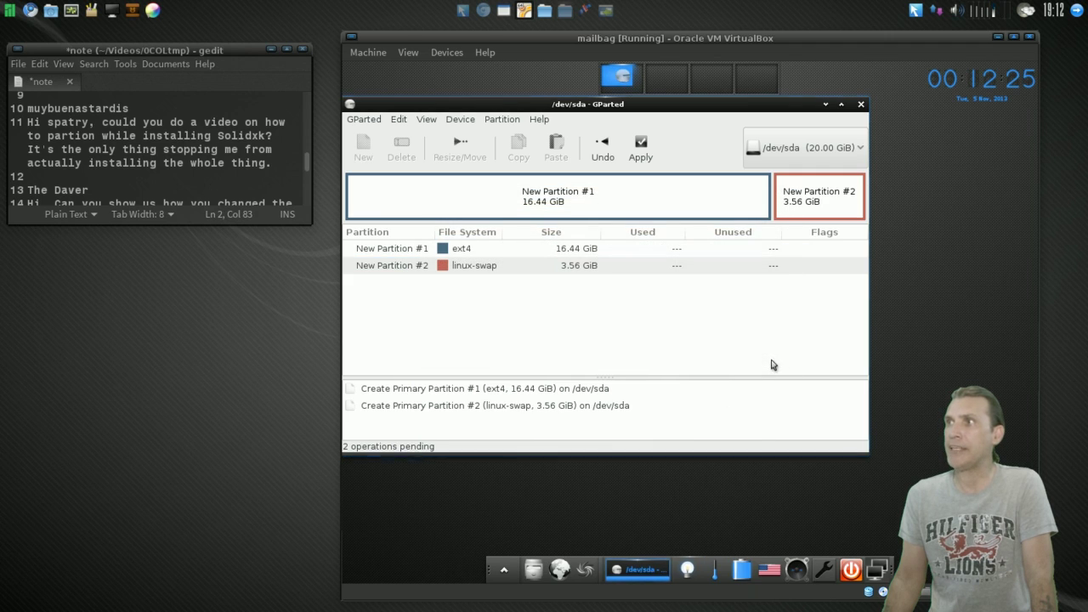
Apply the pending partition operations to the disk and set the boot flag on the ext4 partition /dev/sda1.
{"action": "left_click", "coordinate": [640, 146]}
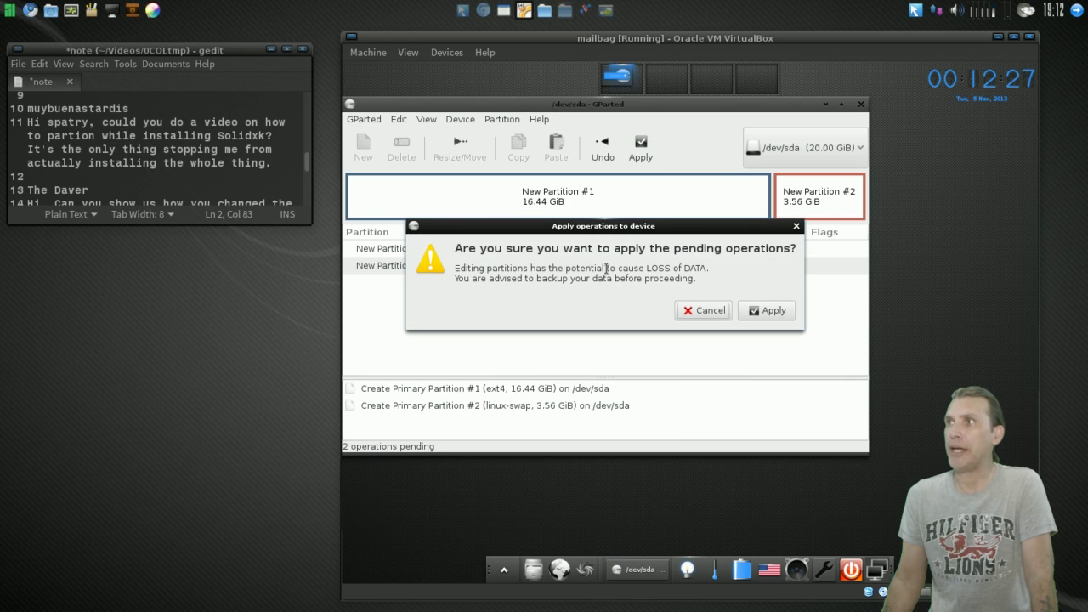
{"action": "left_click", "coordinate": [771, 311]}
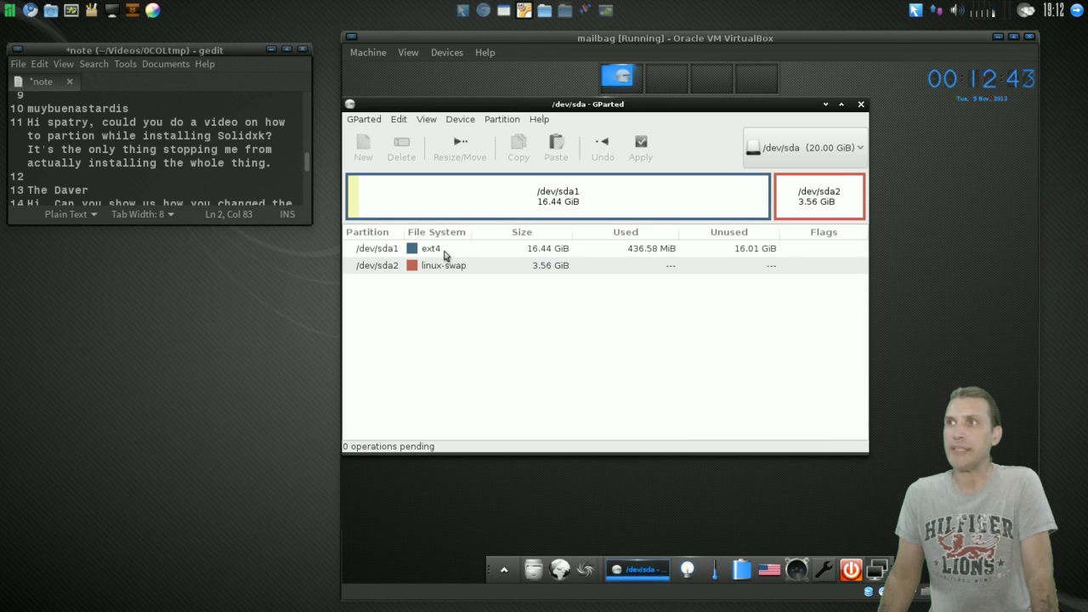
{"action": "right_click", "coordinate": [442, 252]}
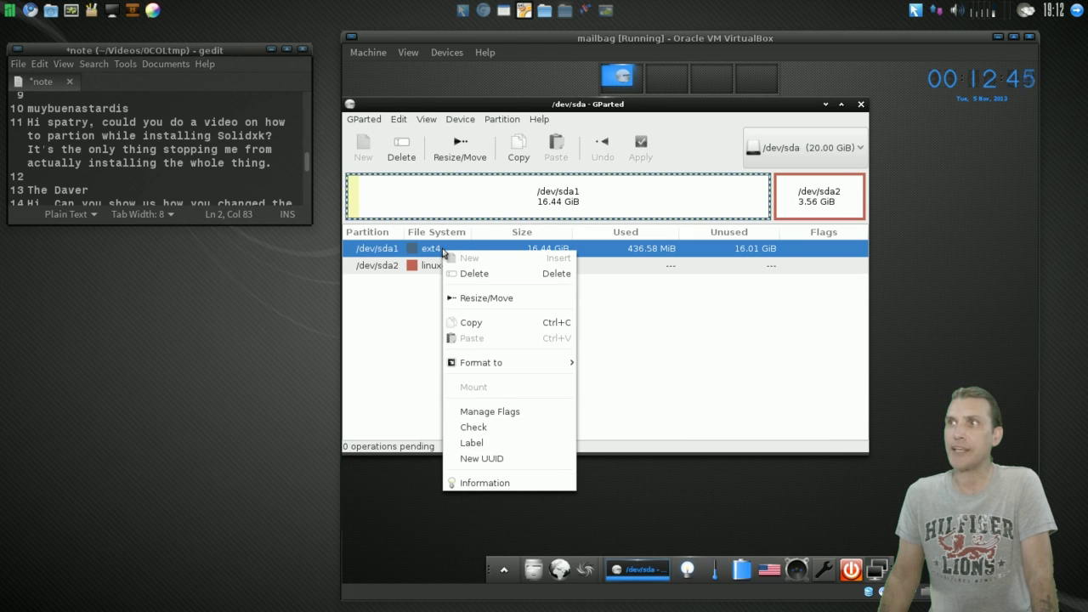
{"action": "left_click", "coordinate": [485, 411]}
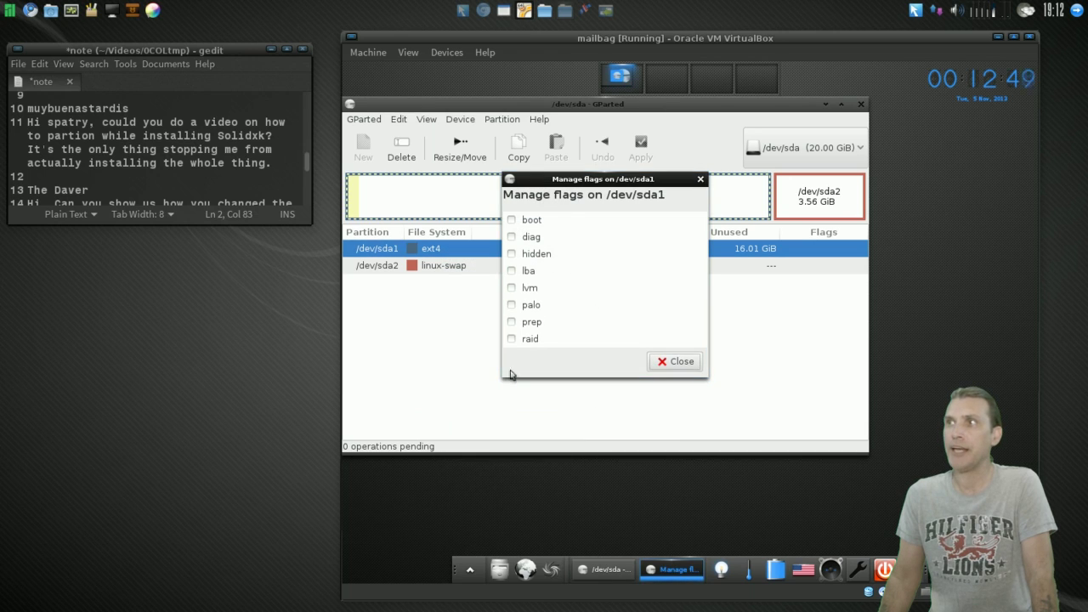
{"action": "left_click", "coordinate": [510, 220]}
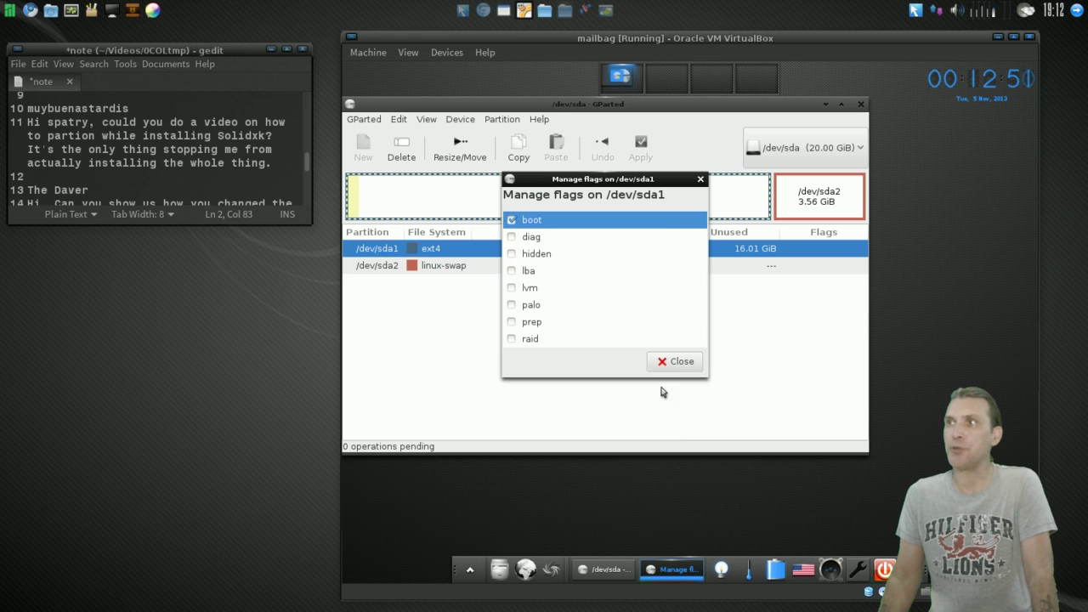
{"action": "left_click", "coordinate": [674, 361]}
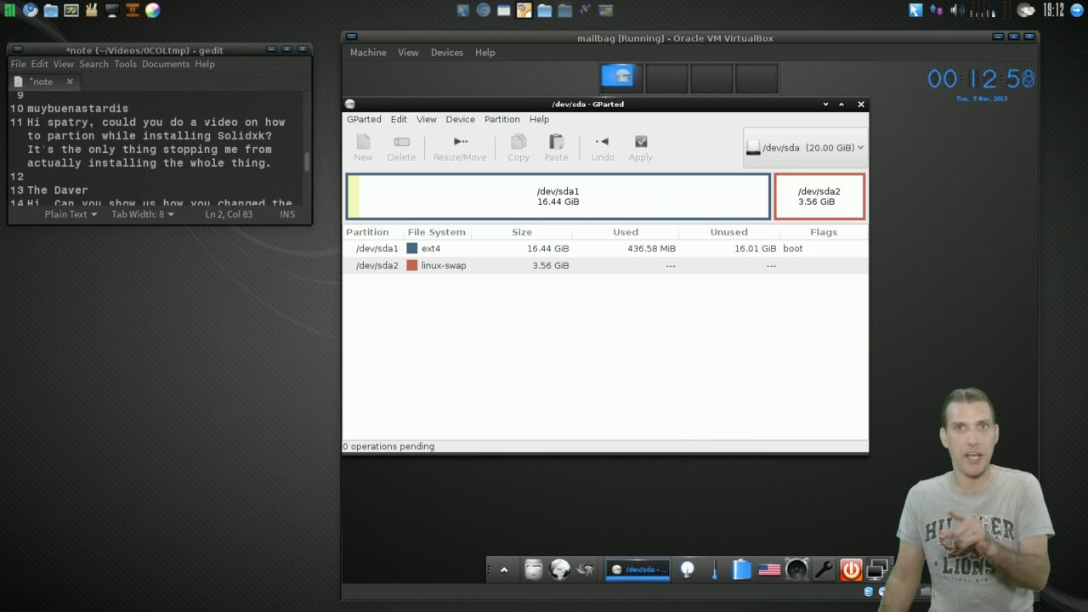
Close GParted and choose sda2 as the swap partition in the SparkyLinux Installer.
{"action": "left_click", "coordinate": [861, 105]}
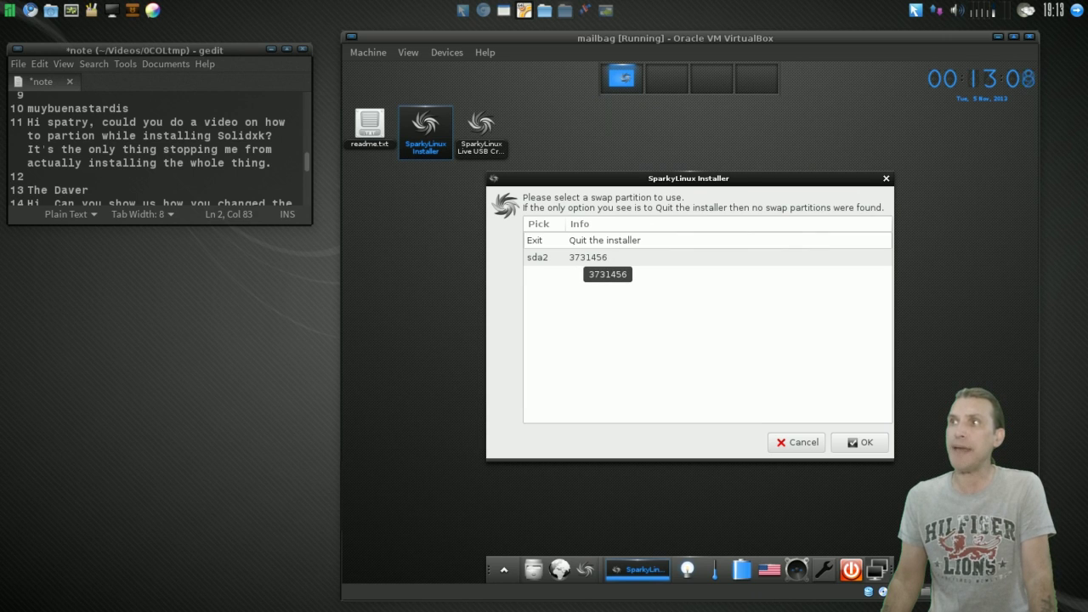
{"action": "left_click", "coordinate": [852, 444]}
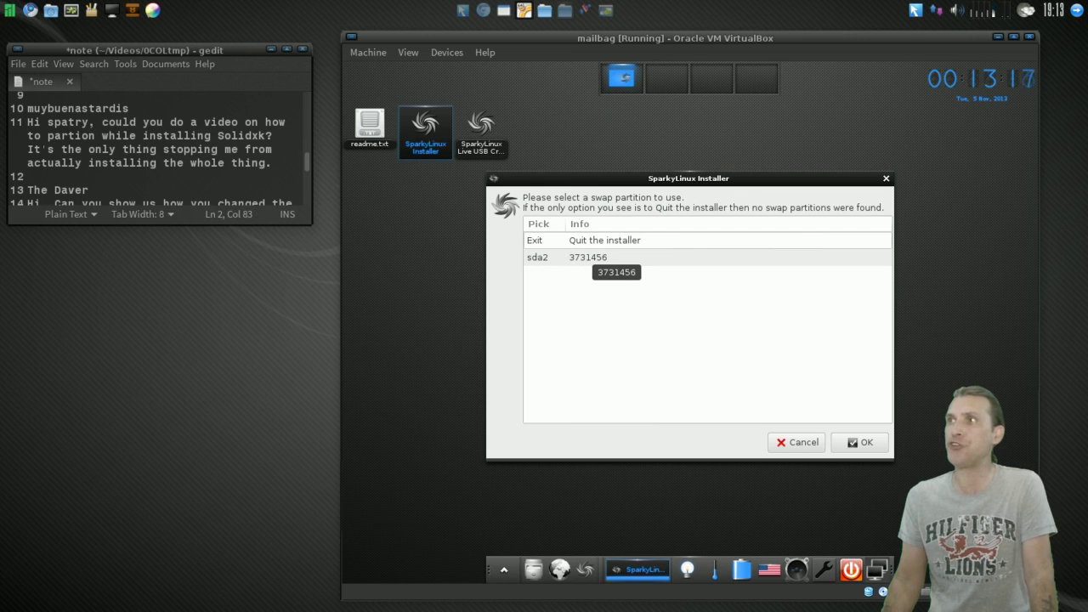
{"action": "left_click", "coordinate": [588, 260]}
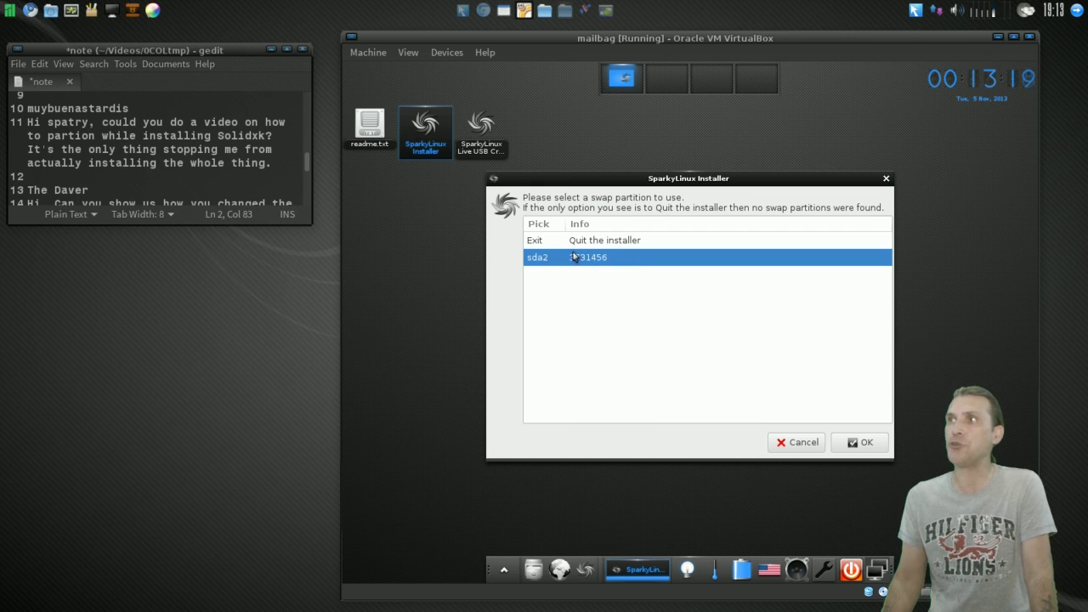
{"action": "left_click", "coordinate": [862, 442]}
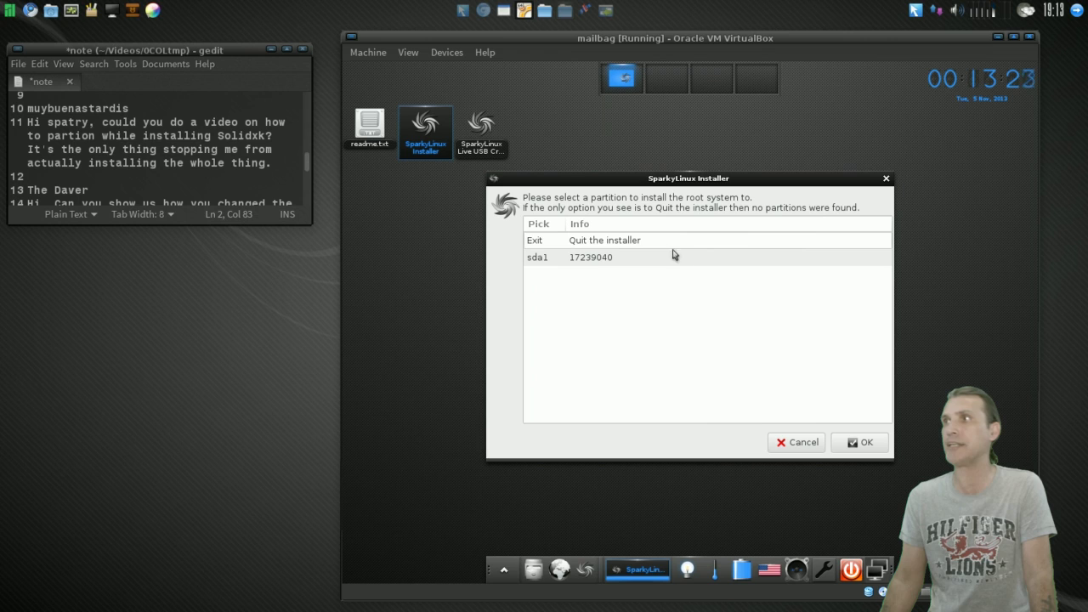
Install the root system to sda1 with the ext4 filesystem and put /home on the root partition.
{"action": "left_click", "coordinate": [604, 259]}
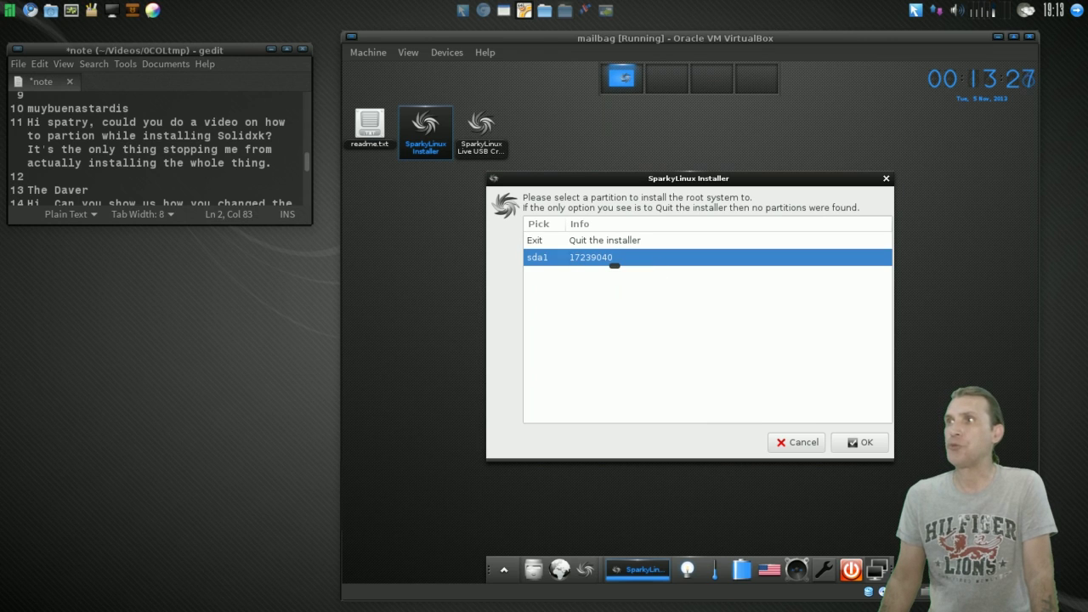
{"action": "left_click", "coordinate": [862, 441]}
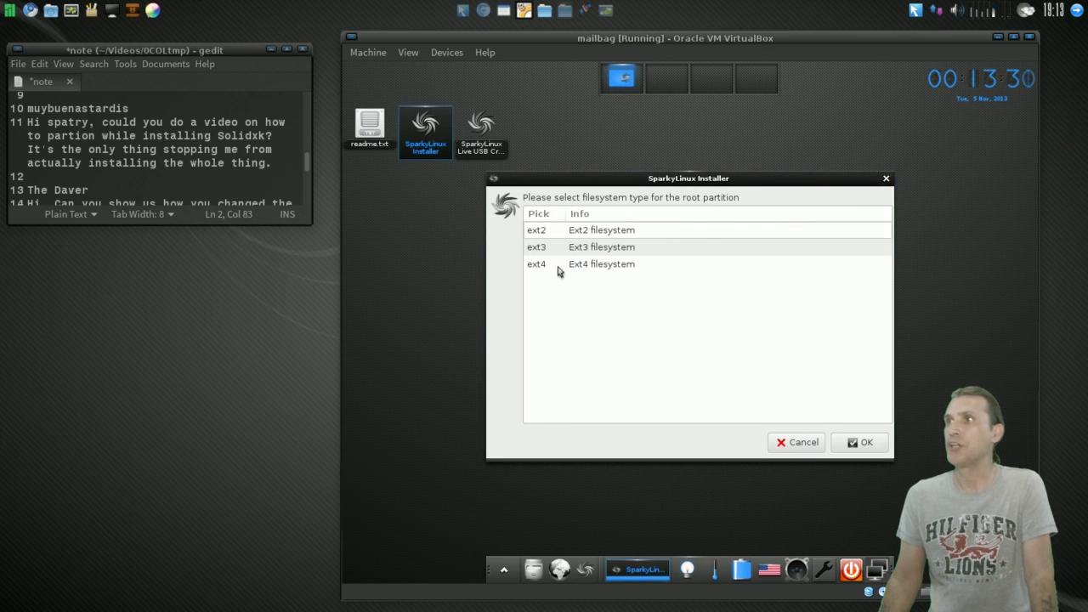
{"action": "left_click", "coordinate": [561, 267]}
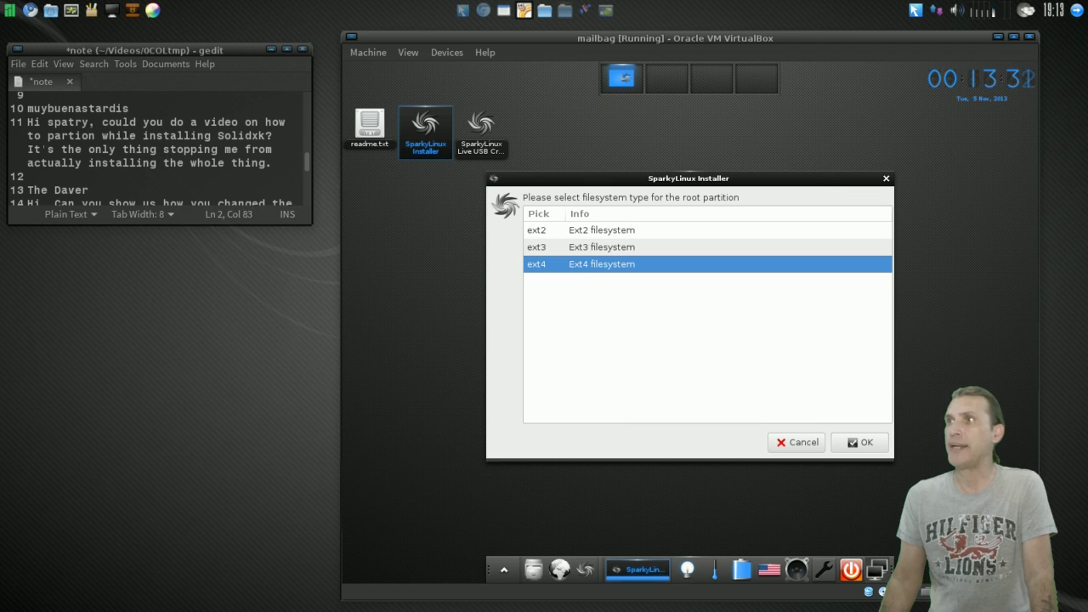
{"action": "left_click", "coordinate": [860, 442]}
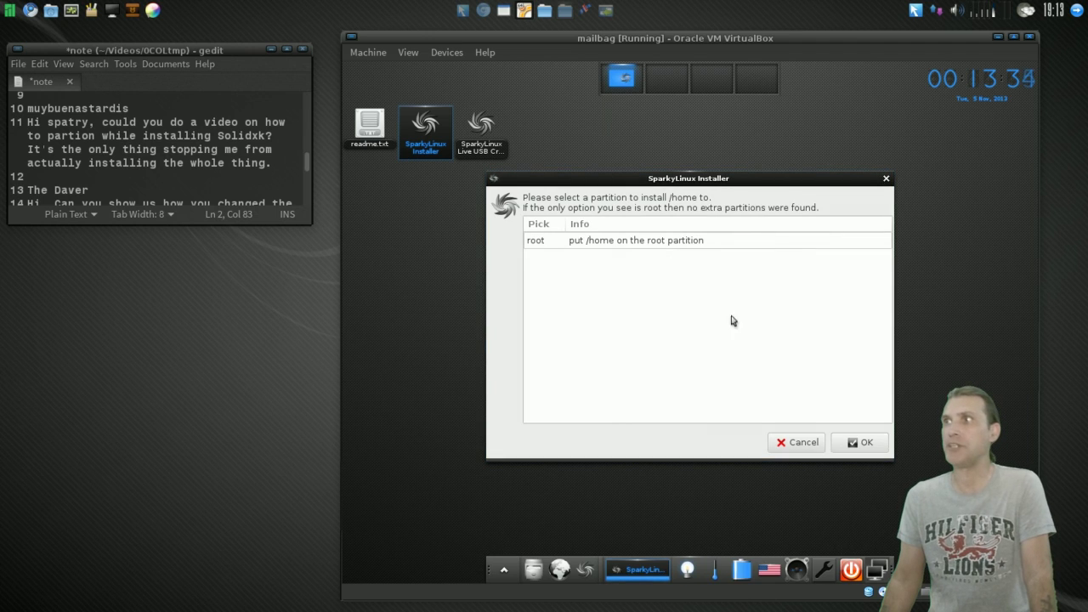
{"action": "left_click", "coordinate": [637, 244]}
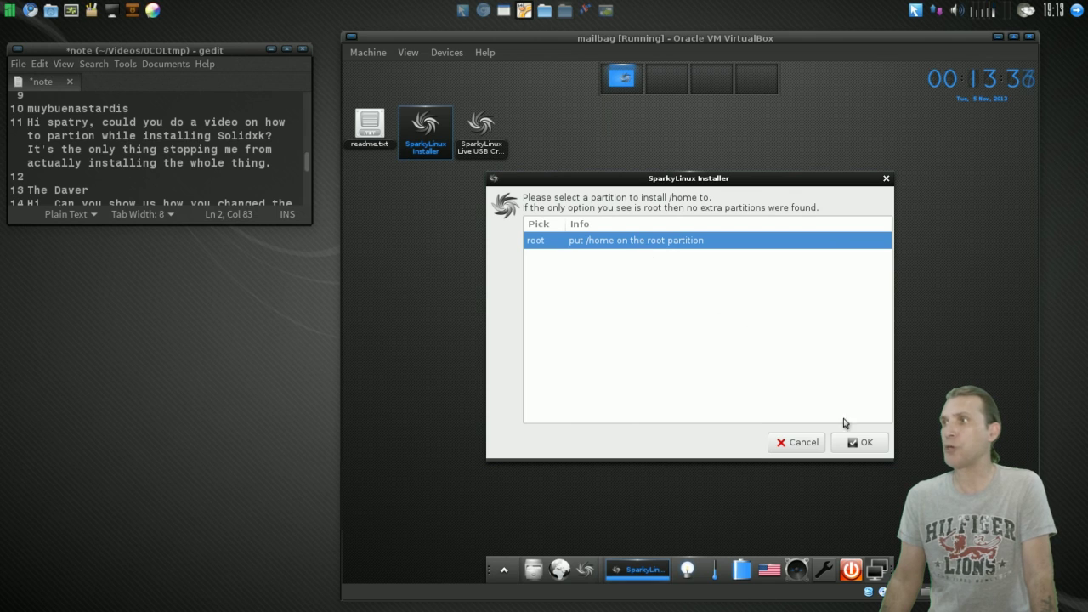
{"action": "left_click", "coordinate": [860, 442]}
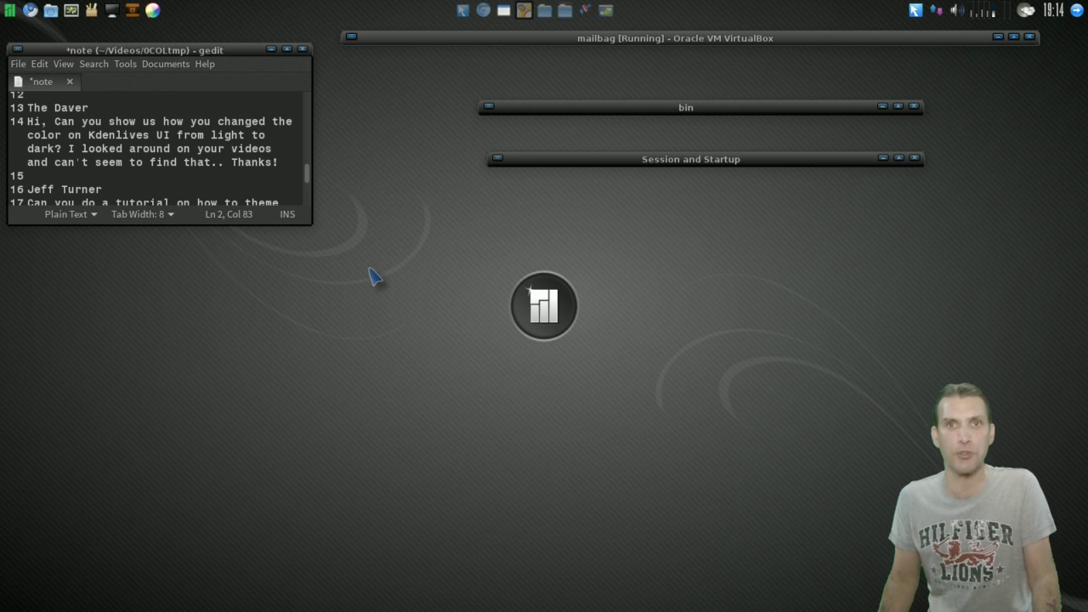
Switch to Kdenlive and set its interface theme to Oxygen.
{"action": "key", "text": "ctrl+alt+Left"}
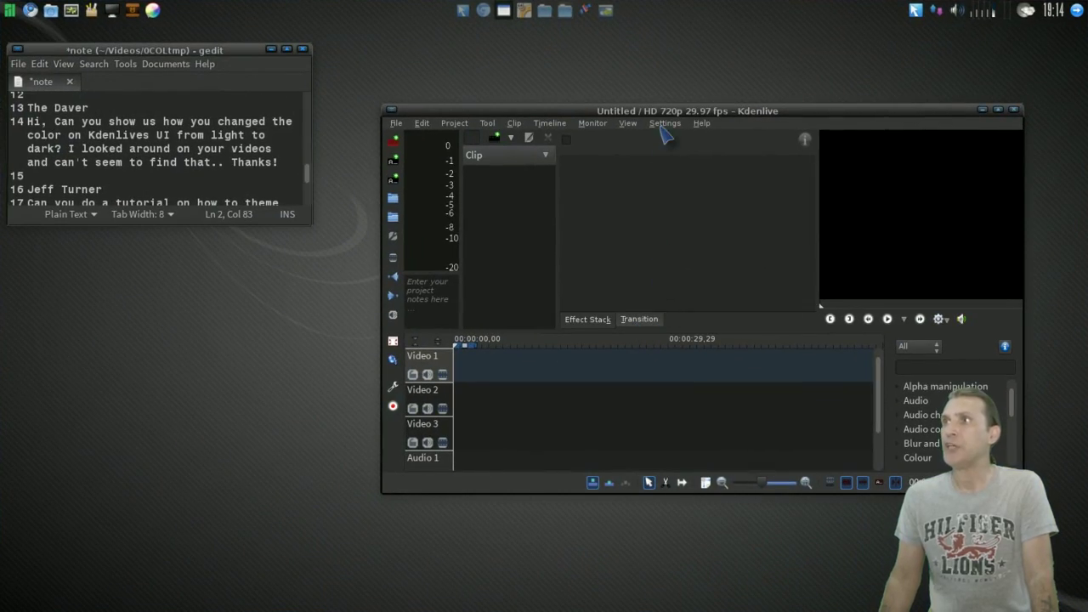
{"action": "left_click", "coordinate": [664, 124]}
{"action": "mouse_move", "coordinate": [693, 241]}
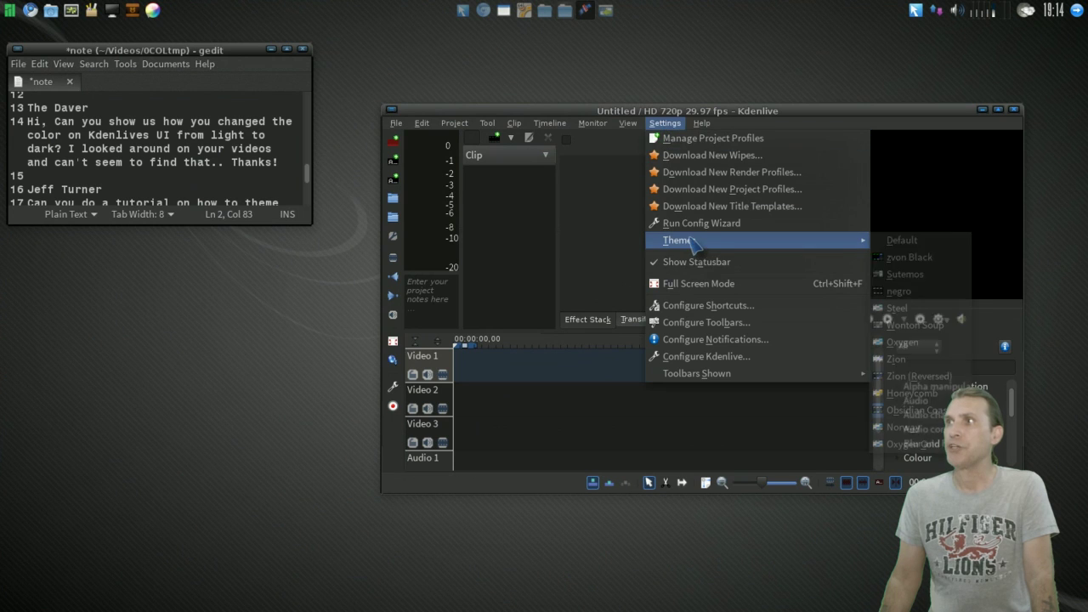
{"action": "left_click", "coordinate": [903, 341]}
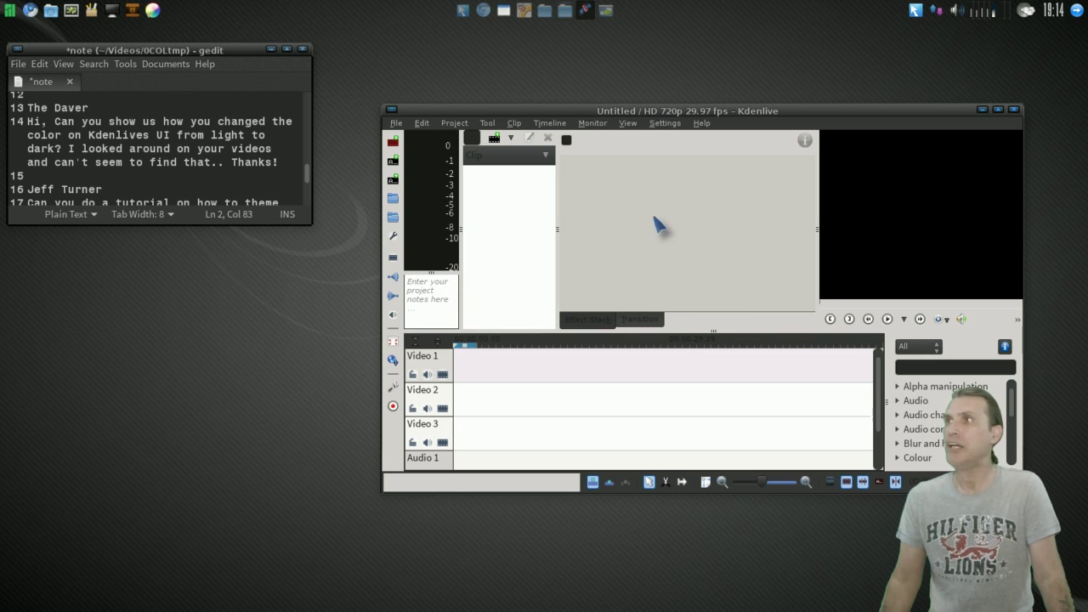
Set Kdenlive's interface theme to the dark Obsidian Coast.
{"action": "left_click", "coordinate": [665, 123]}
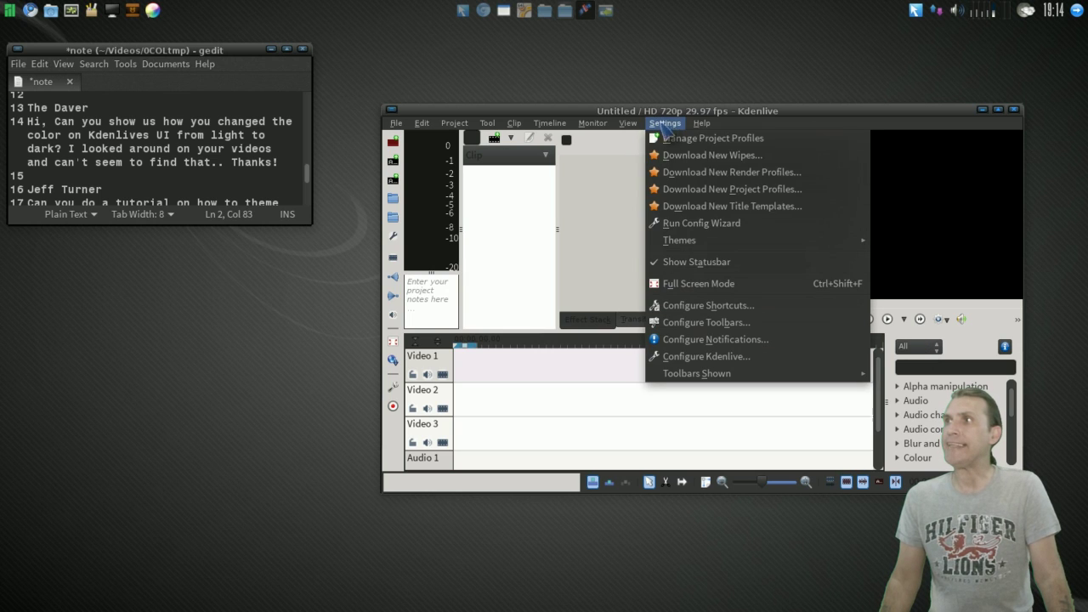
{"action": "mouse_move", "coordinate": [782, 244]}
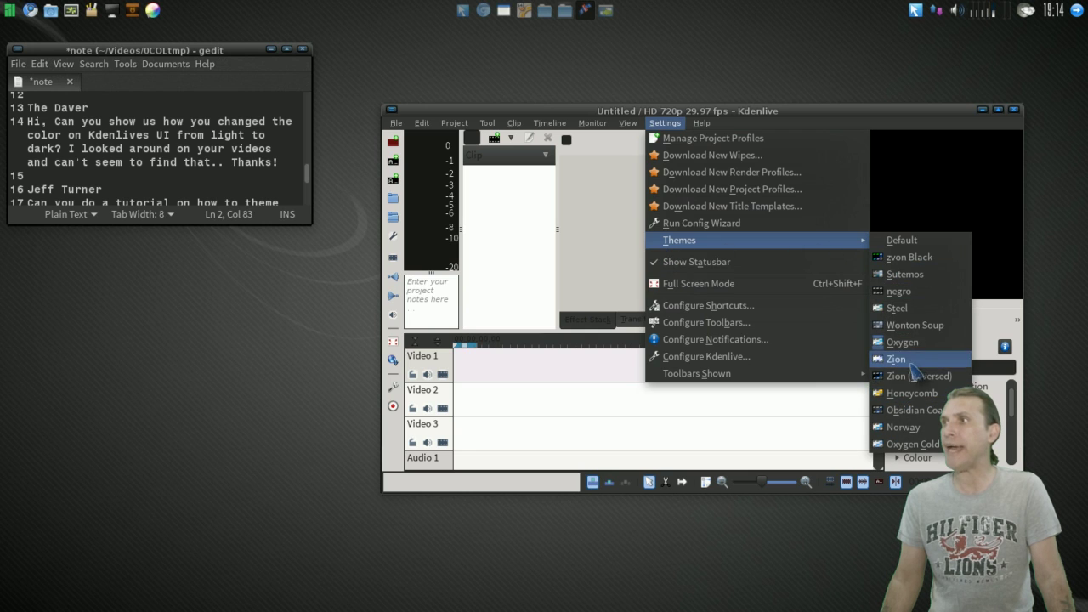
{"action": "left_click", "coordinate": [909, 409]}
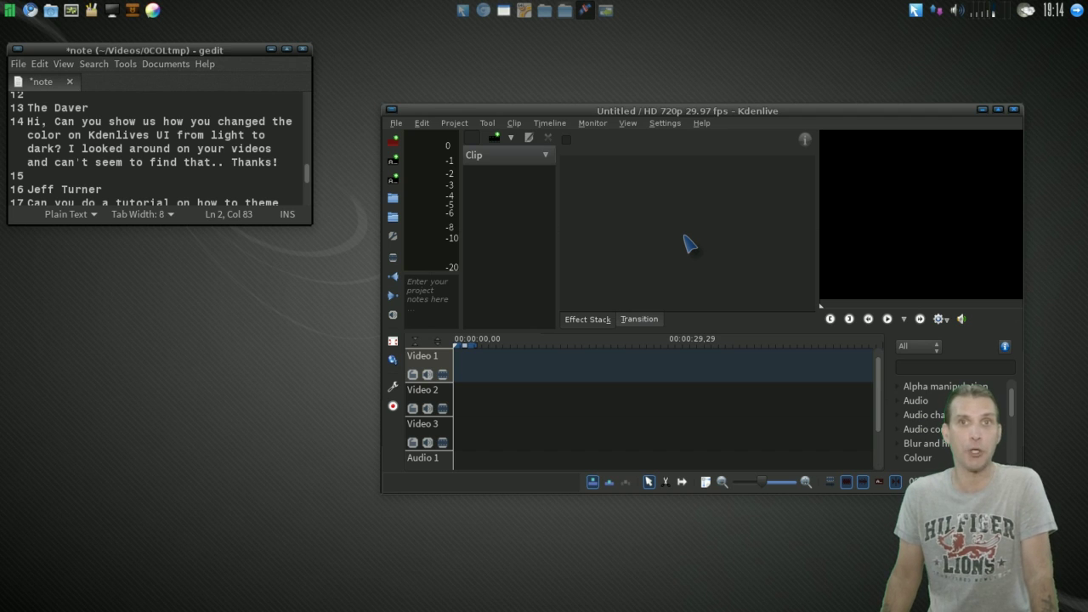
Show the note's question about theming ZevenOS Neptune 3.3, switch to Chromium and open the Spatry YouTube channel's full list of playlists.
{"action": "scroll", "coordinate": [206, 159], "scroll_direction": "down", "scroll_amount": 2}
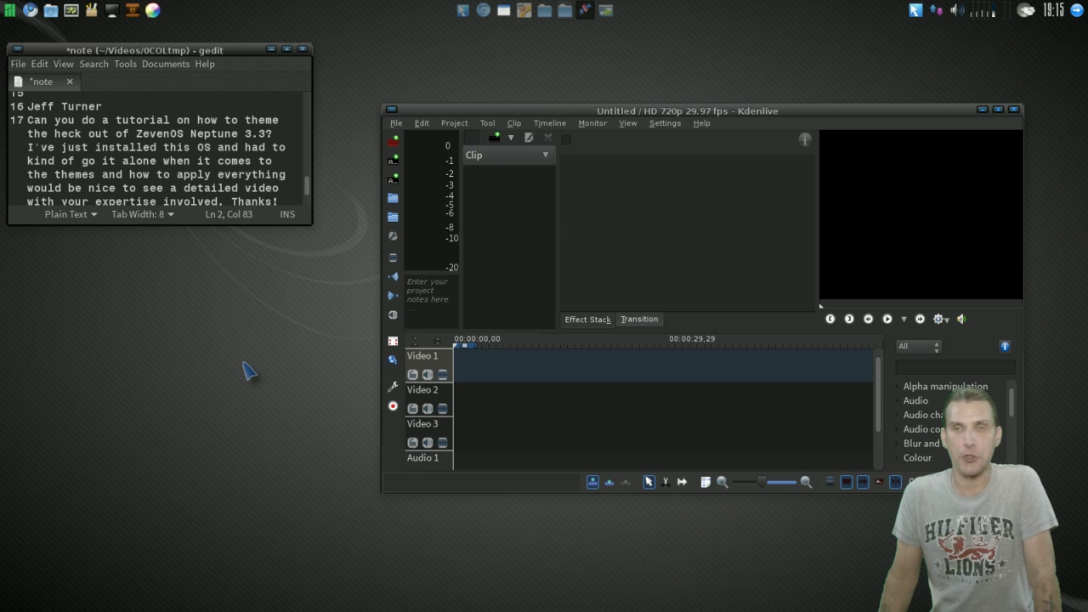
{"action": "left_click", "coordinate": [484, 9]}
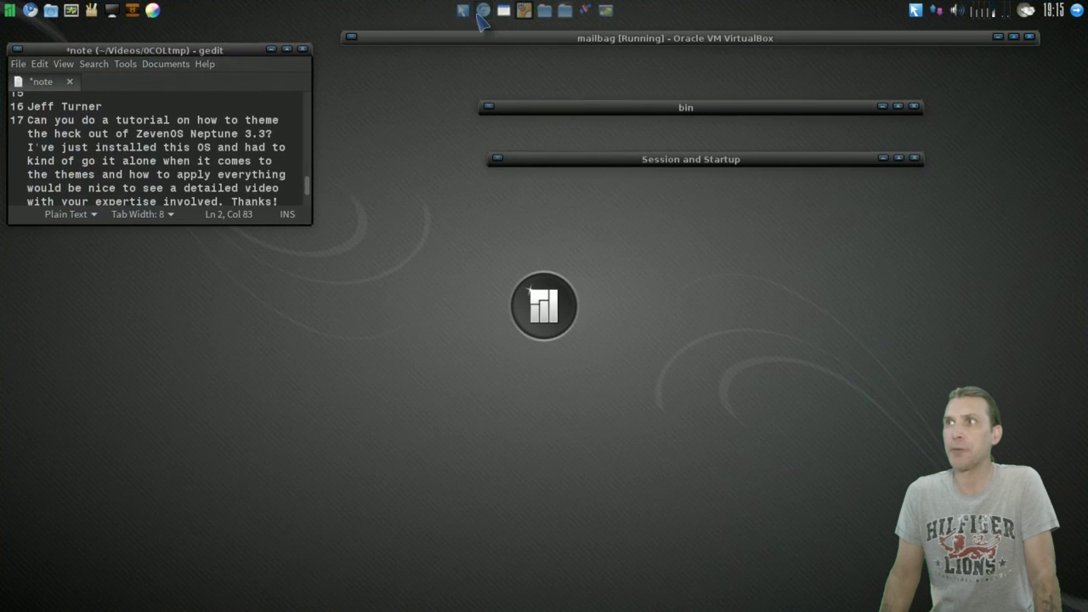
{"action": "scroll", "coordinate": [637, 314], "scroll_direction": "down", "scroll_amount": 5}
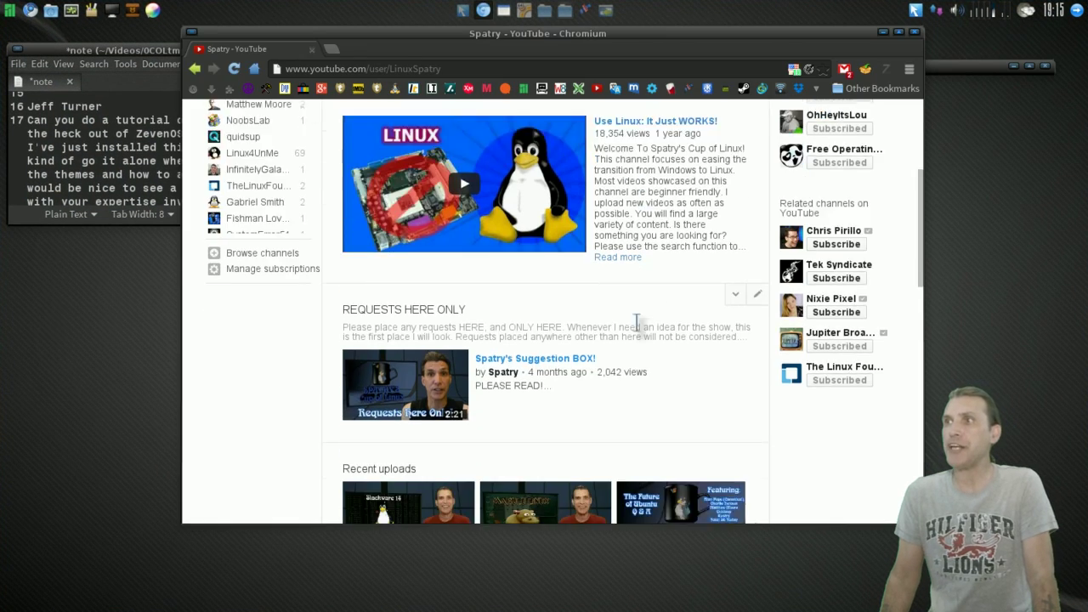
{"action": "scroll", "coordinate": [641, 332], "scroll_direction": "down", "scroll_amount": 4}
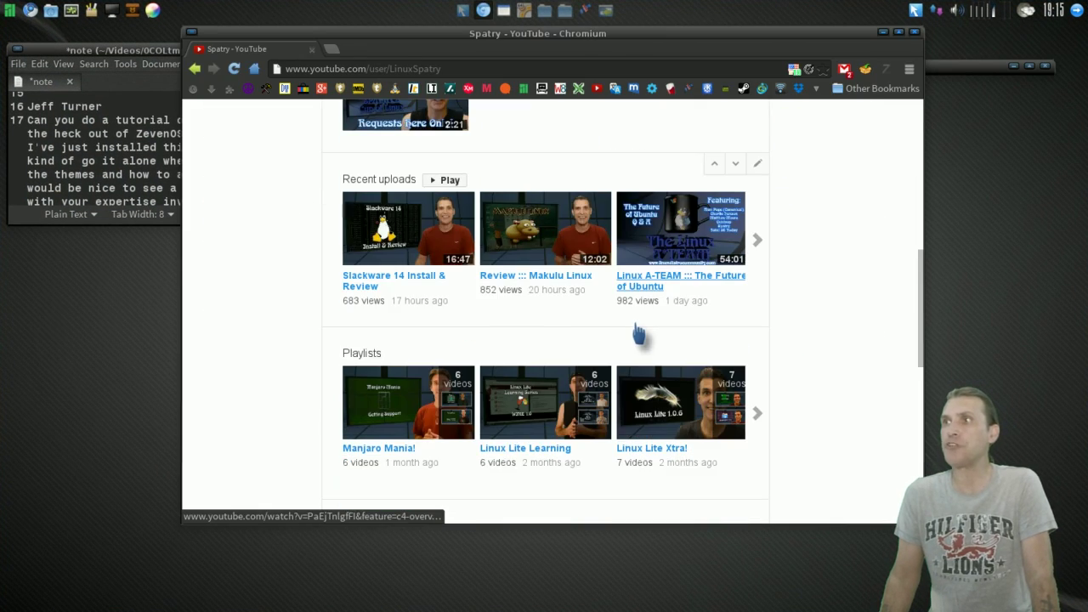
{"action": "scroll", "coordinate": [355, 347], "scroll_direction": "down", "scroll_amount": 2}
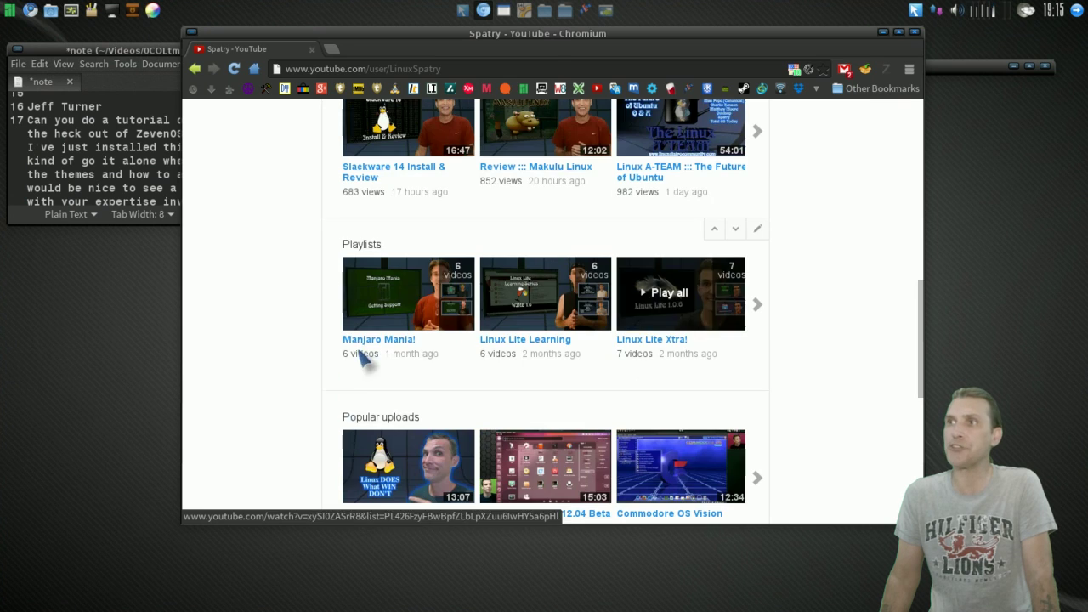
{"action": "left_click", "coordinate": [352, 244]}
Look through the channel's playlists down to the end of the list, and clear the browser window from the desktop.
{"action": "scroll", "coordinate": [739, 383], "scroll_direction": "down", "scroll_amount": 5}
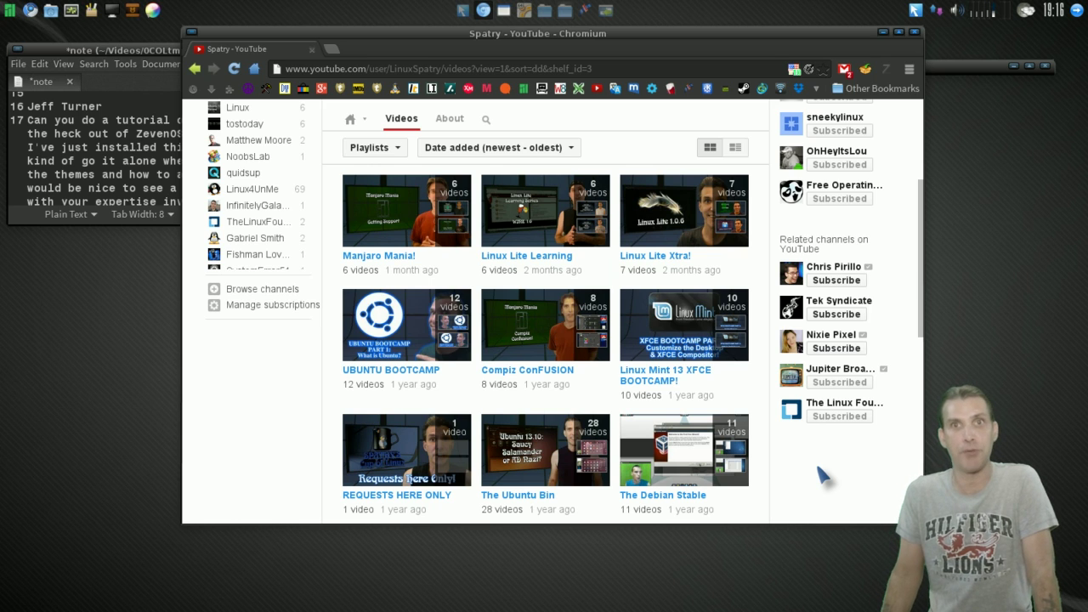
{"action": "scroll", "coordinate": [823, 478], "scroll_direction": "down", "scroll_amount": 5}
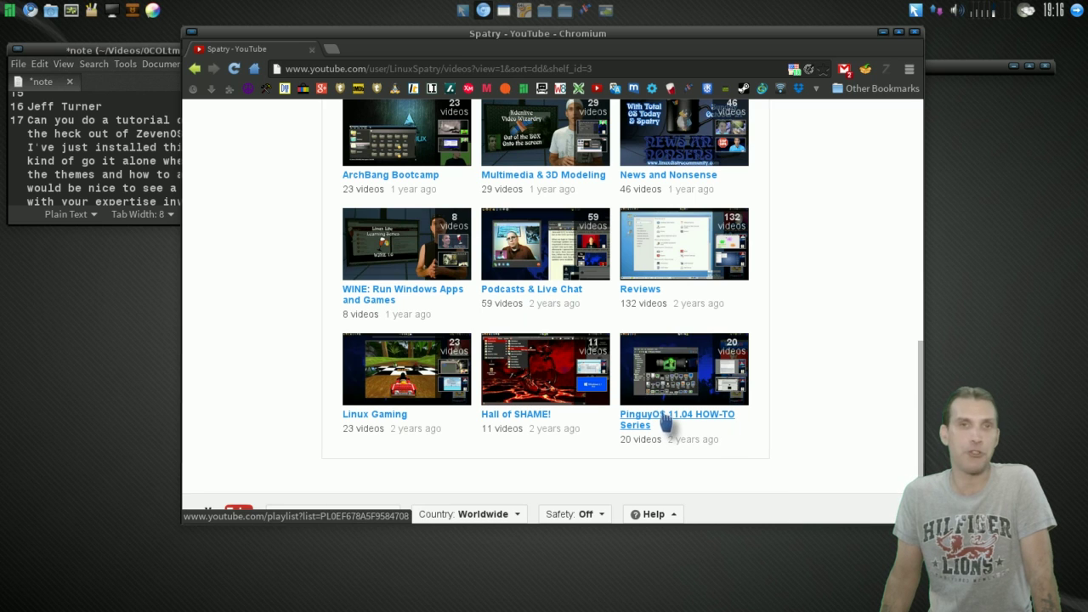
{"action": "scroll", "coordinate": [816, 421], "scroll_direction": "up", "scroll_amount": 5}
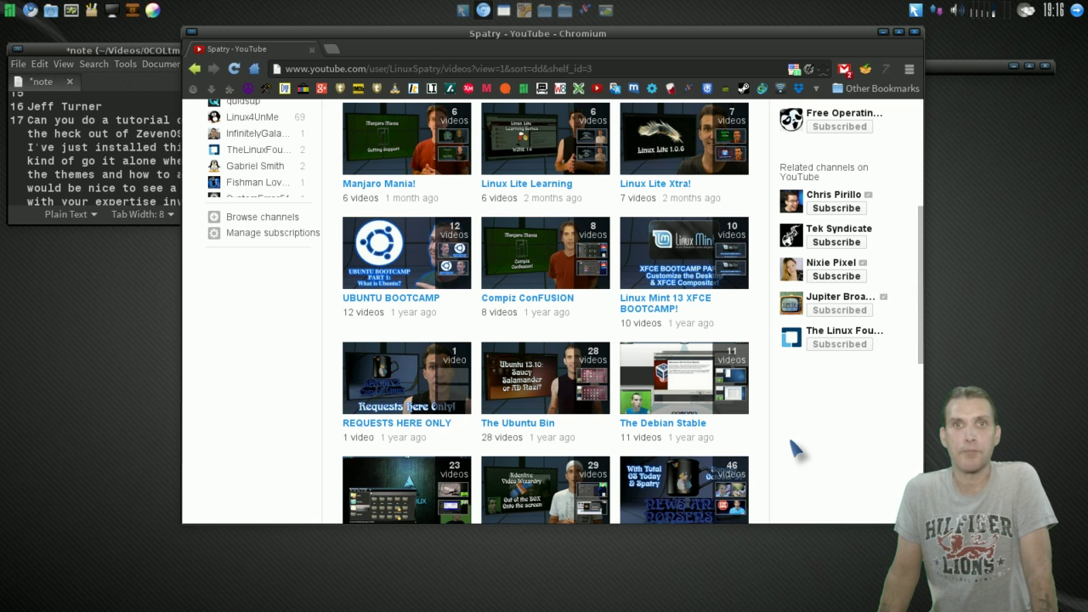
{"action": "key", "text": "super+d"}
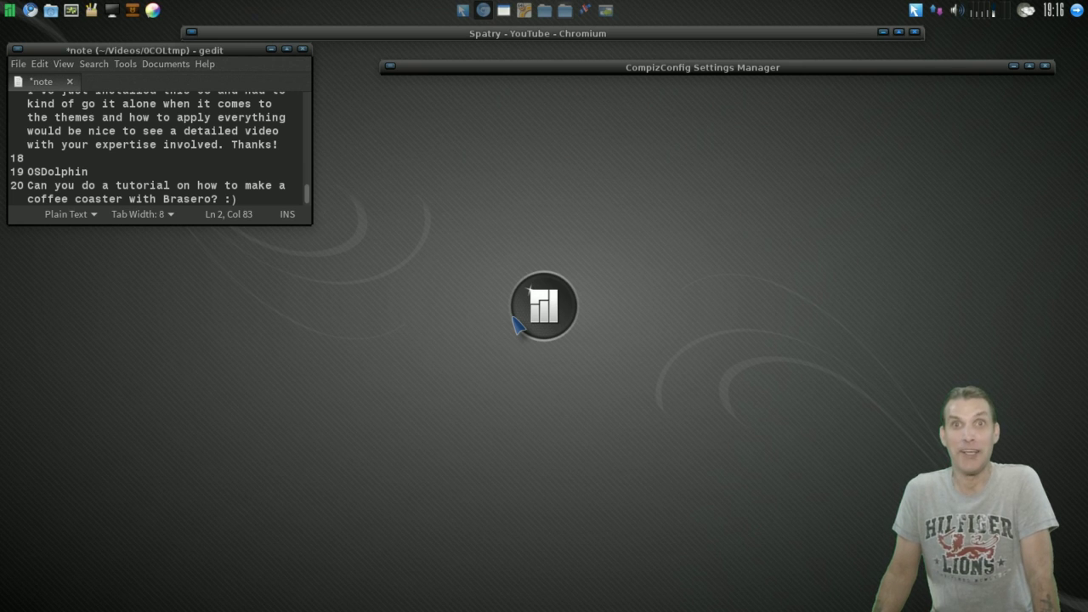